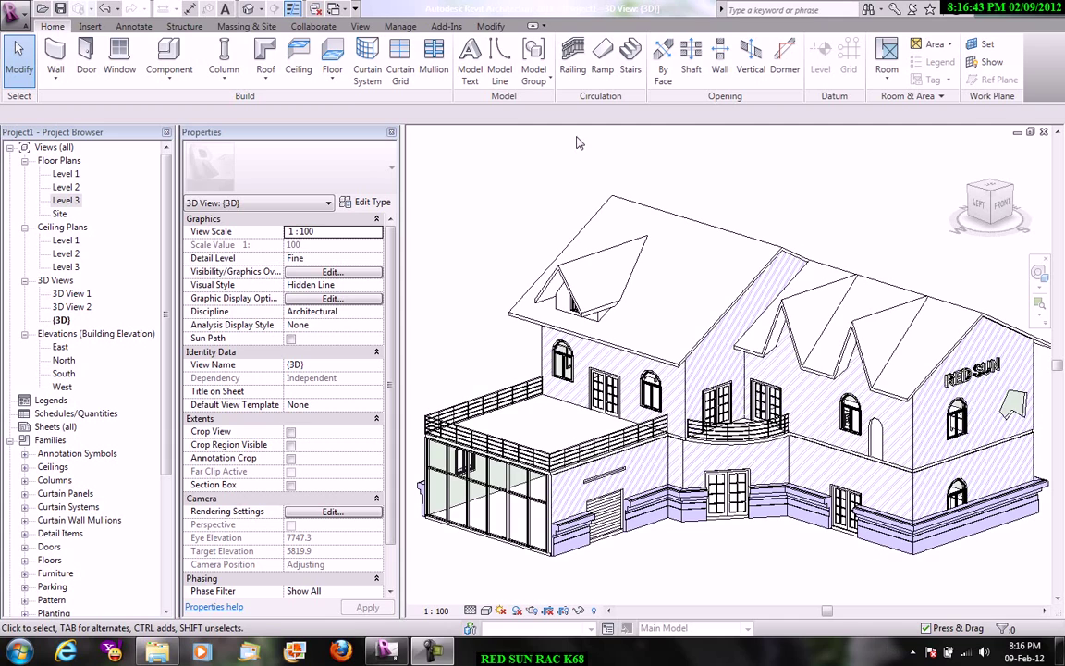
# Add a fascia along the sloped gable edge of the main roof in the 3D view
pyautogui.scroll(4, 513, 213)
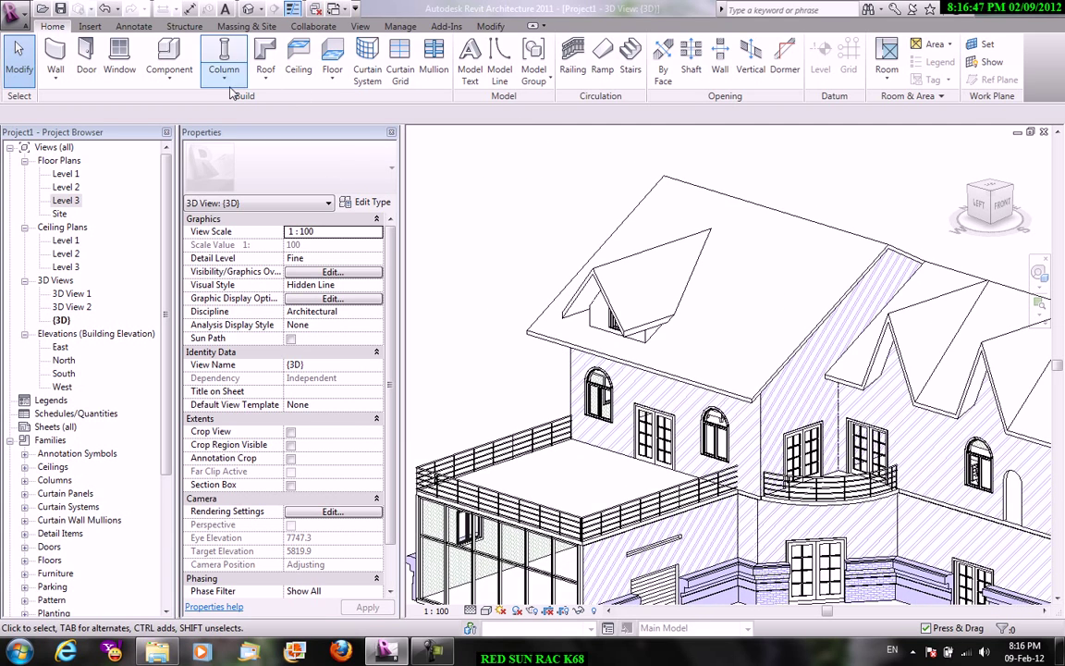
pyautogui.click(166, 83)
pyautogui.click(270, 83)
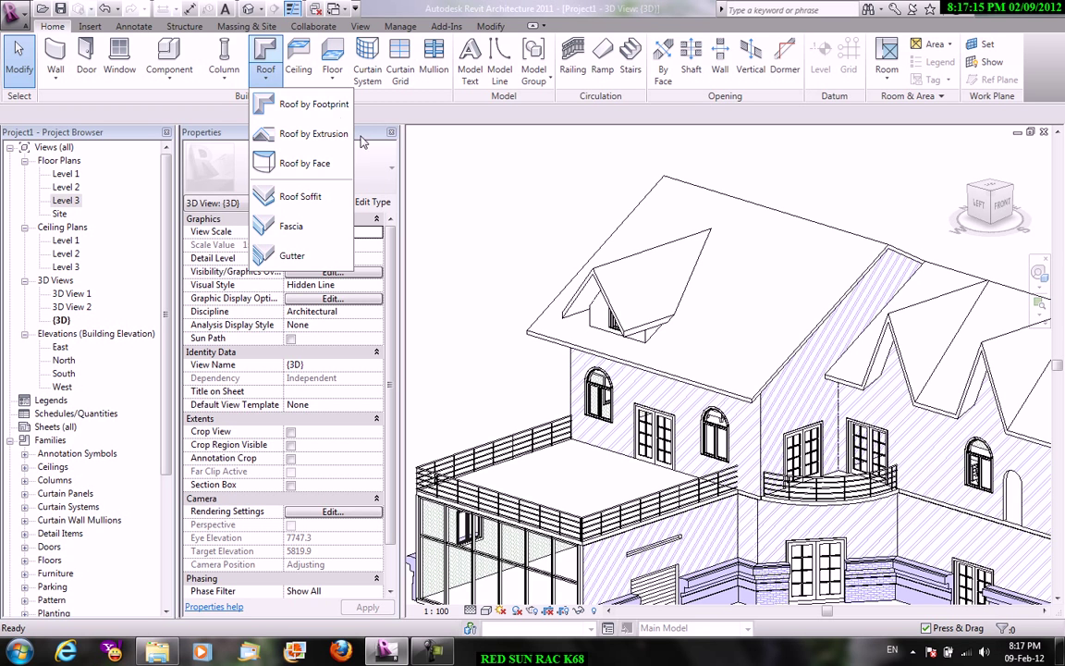
pyautogui.click(289, 227)
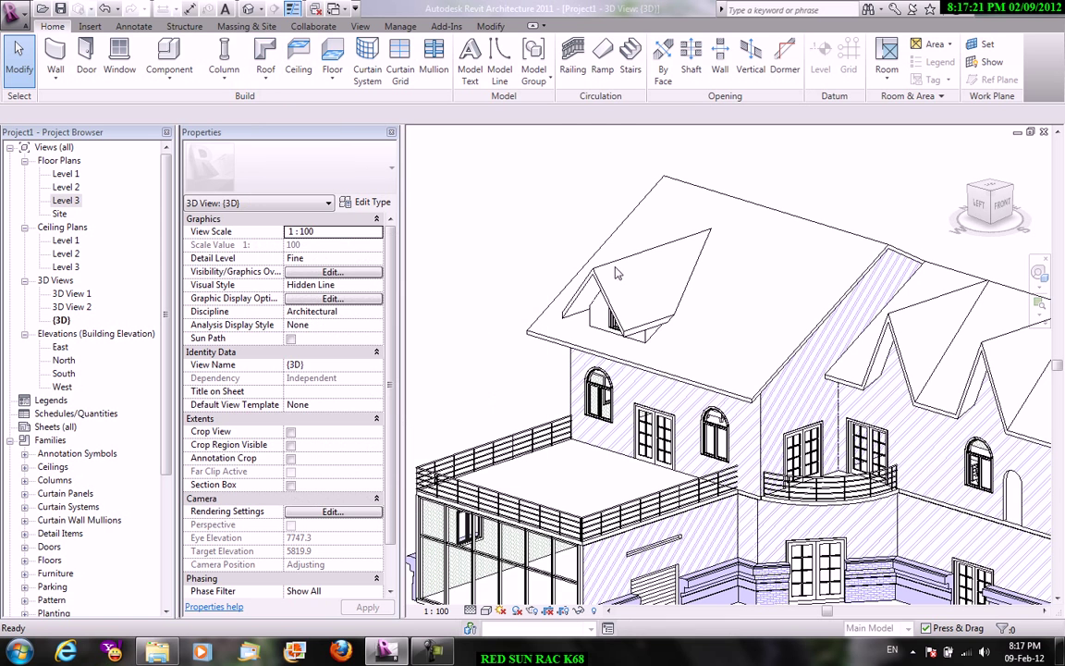
pyautogui.press('Escape')
pyautogui.scroll(3, 745, 368)
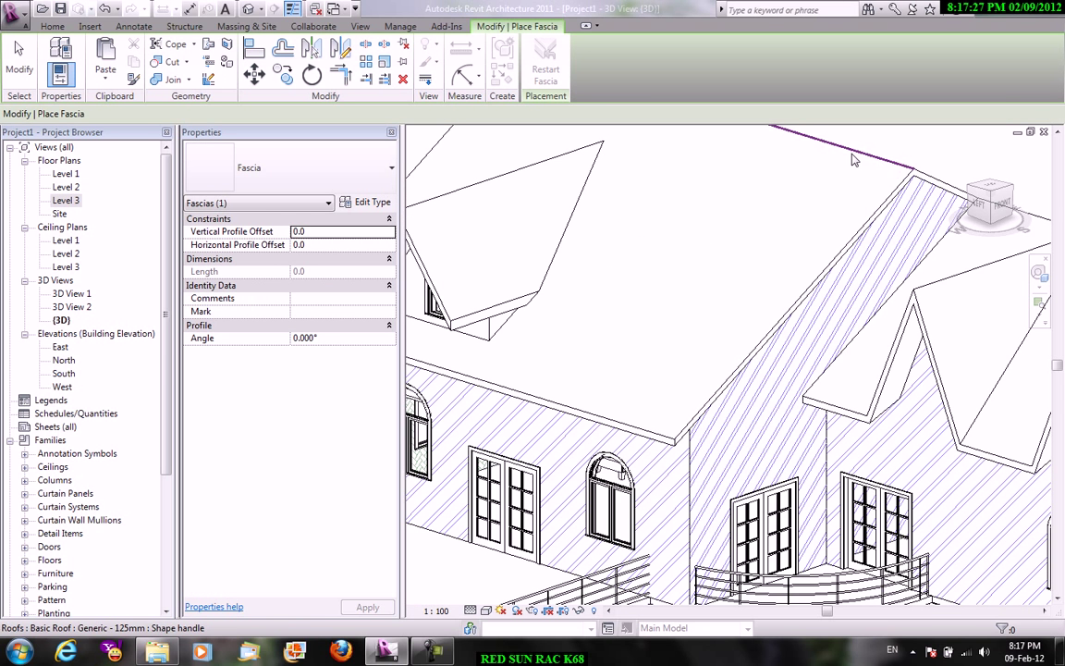
pyautogui.click(795, 321)
pyautogui.scroll(1, 823, 289)
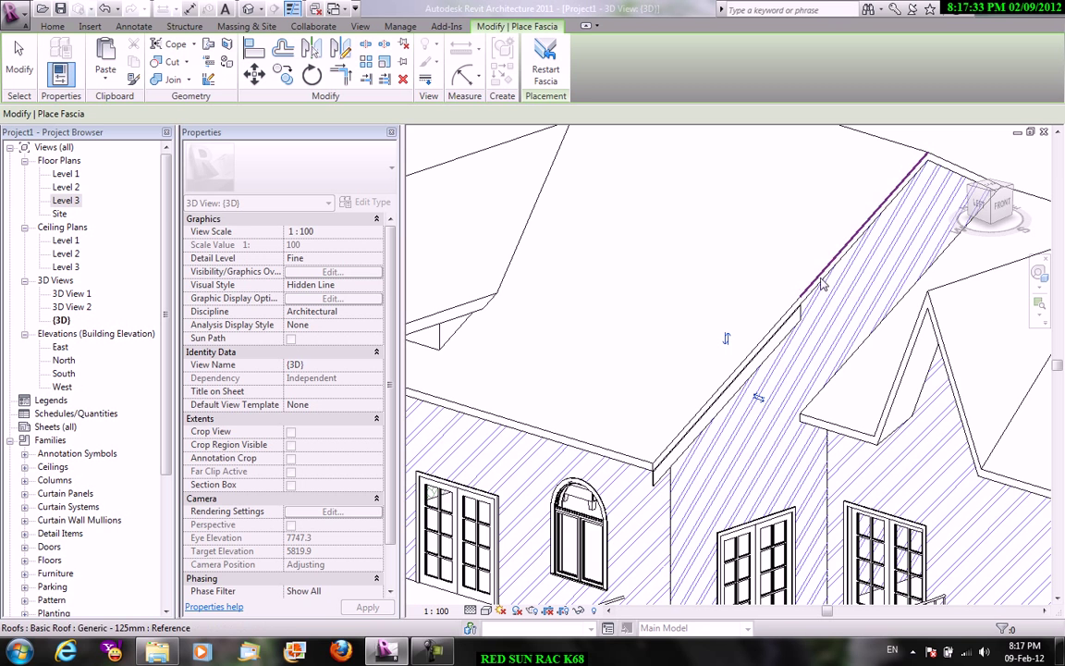
pyautogui.click(820, 283)
pyautogui.rightClick(781, 237)
pyautogui.click(807, 248)
pyautogui.rightClick(772, 224)
pyautogui.click(795, 235)
pyautogui.scroll(2, 652, 487)
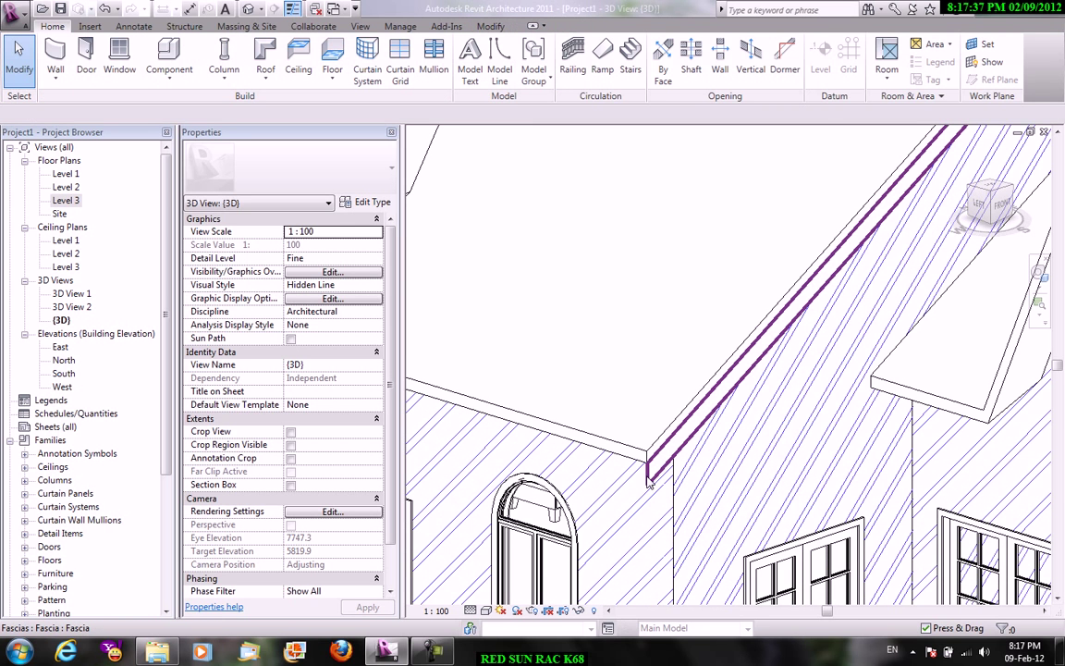
# Examine the profile choices in the type properties of the new gable fascia
pyautogui.click(650, 482)
pyautogui.scroll(1, 650, 482)
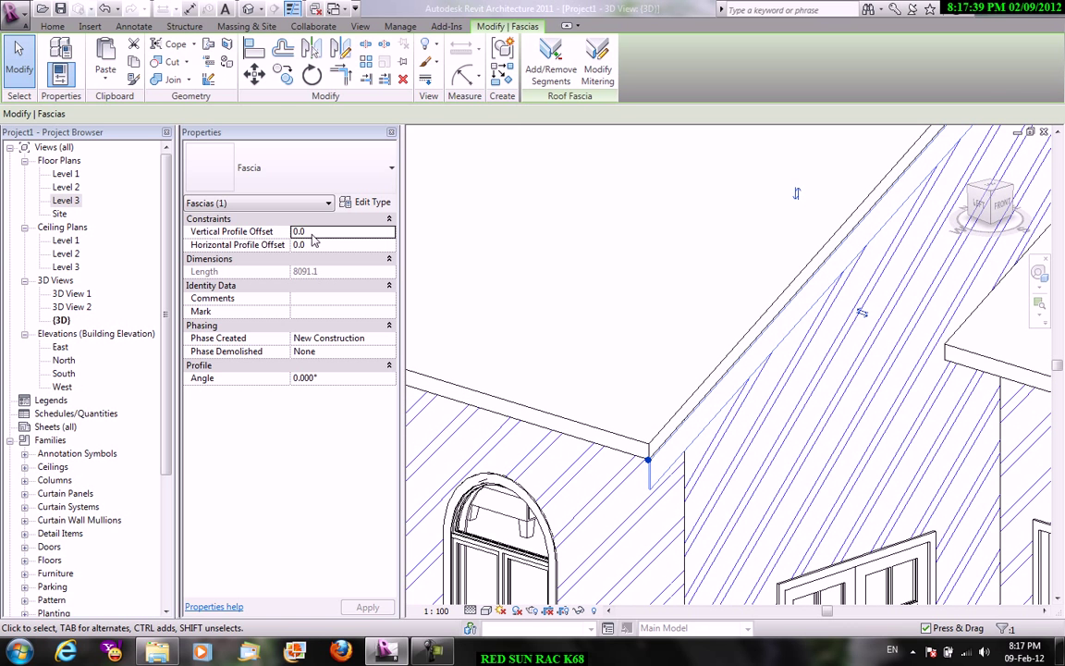
pyautogui.click(374, 202)
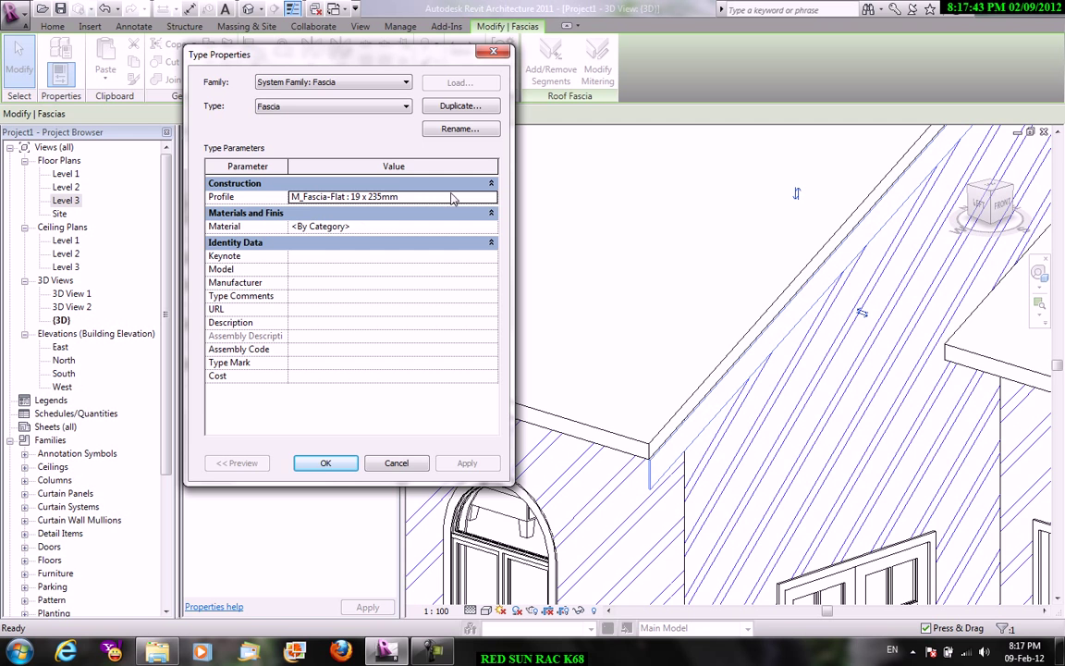
pyautogui.click(493, 201)
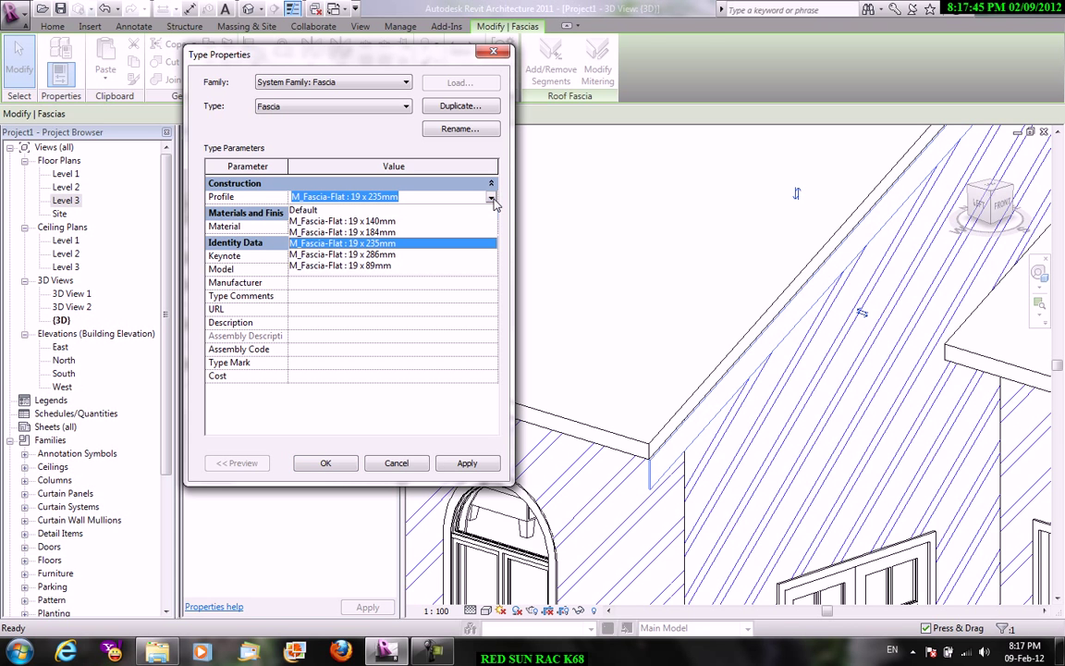
pyautogui.click(493, 201)
pyautogui.click(404, 468)
pyautogui.click(609, 185)
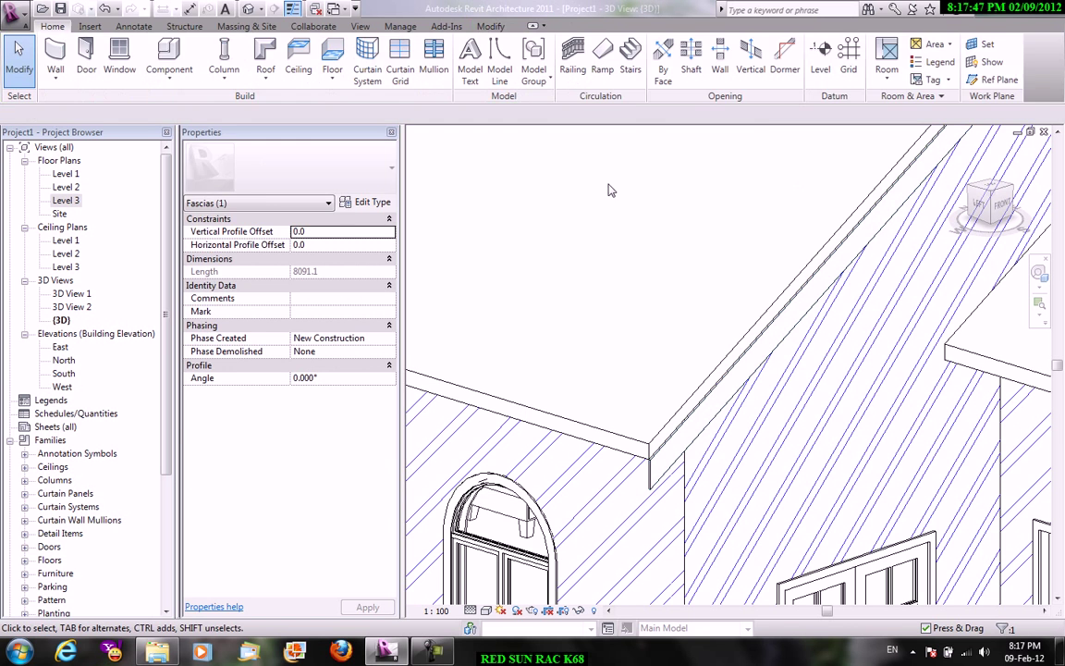
# Load the M_Fascia-Built-Up profile family from the Profiles > Roofs folder of the Metric Library
pyautogui.click(90, 26)
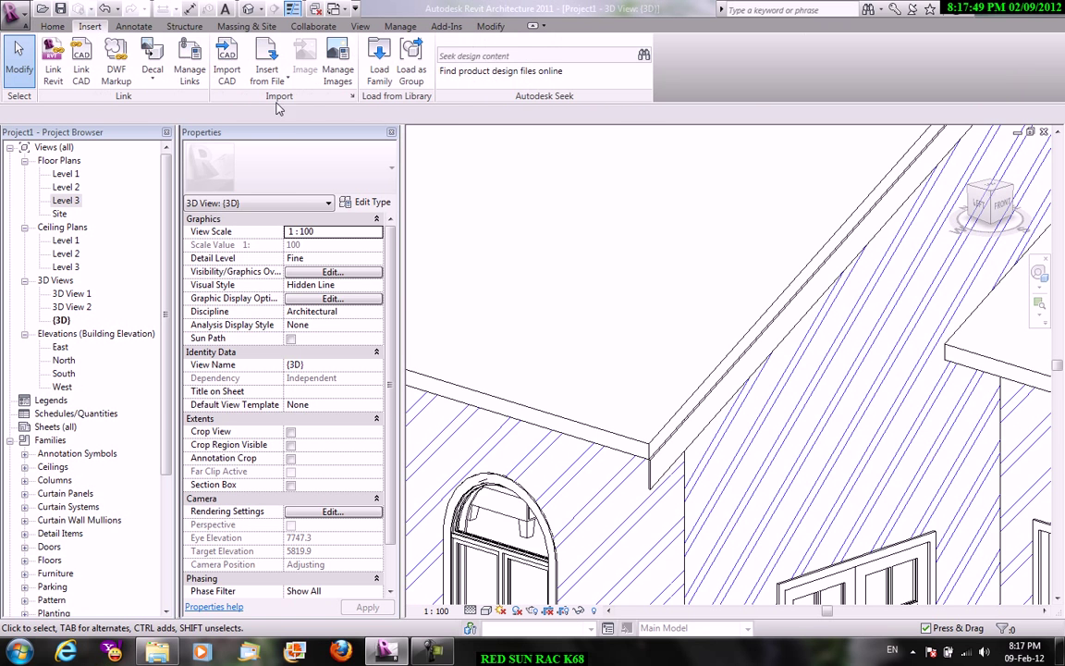
pyautogui.click(379, 67)
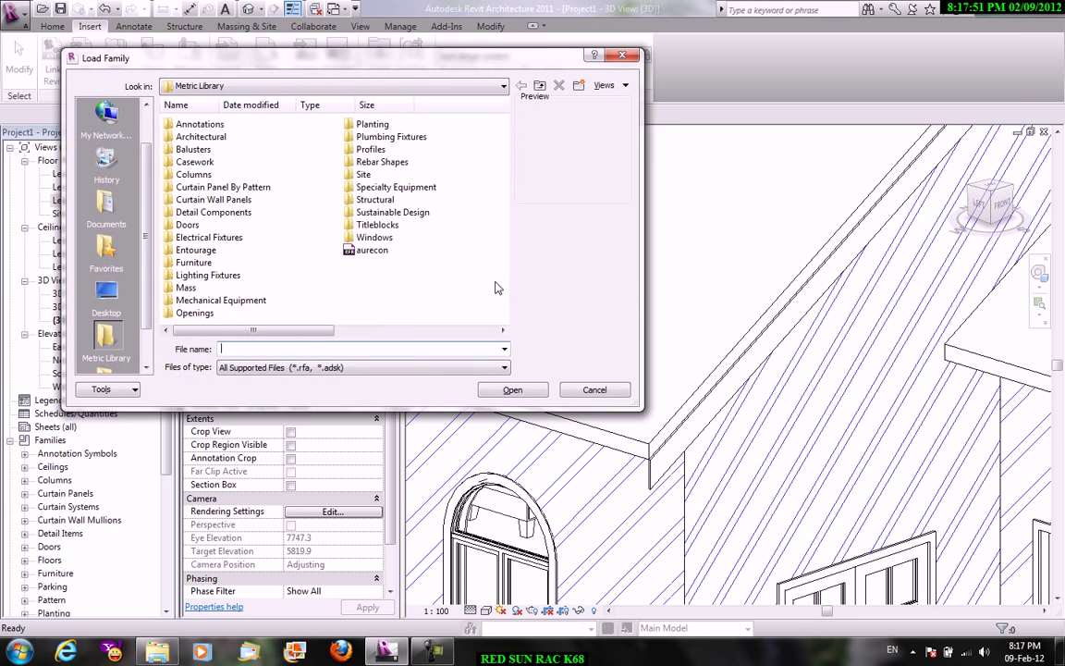
pyautogui.doubleClick(372, 149)
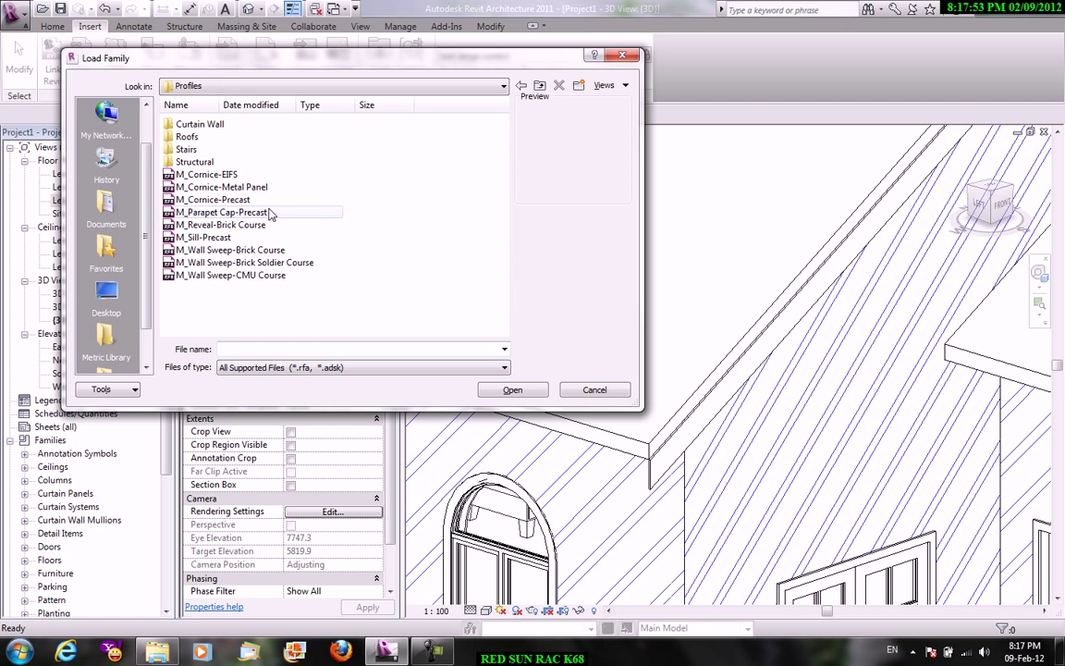
pyautogui.doubleClick(186, 137)
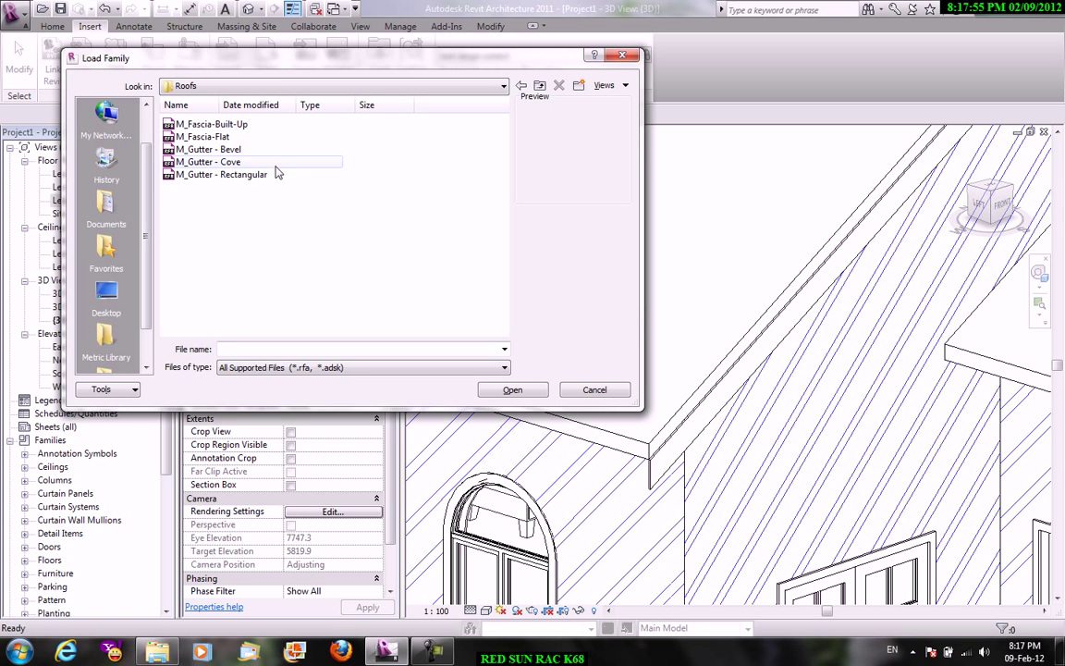
pyautogui.click(224, 138)
pyautogui.click(213, 124)
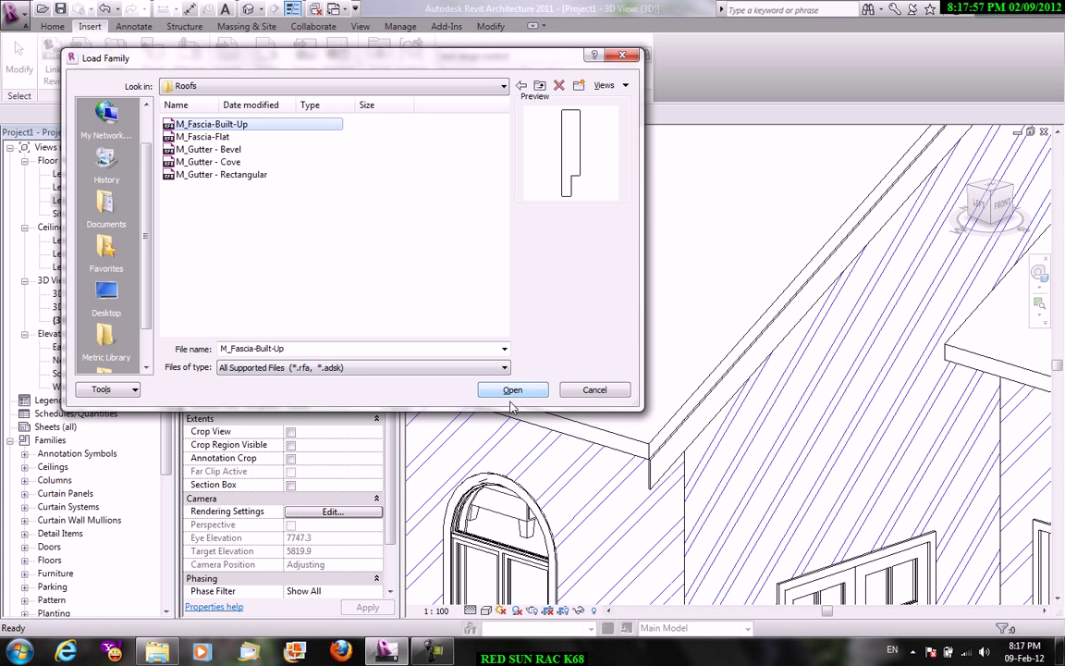
pyautogui.click(493, 389)
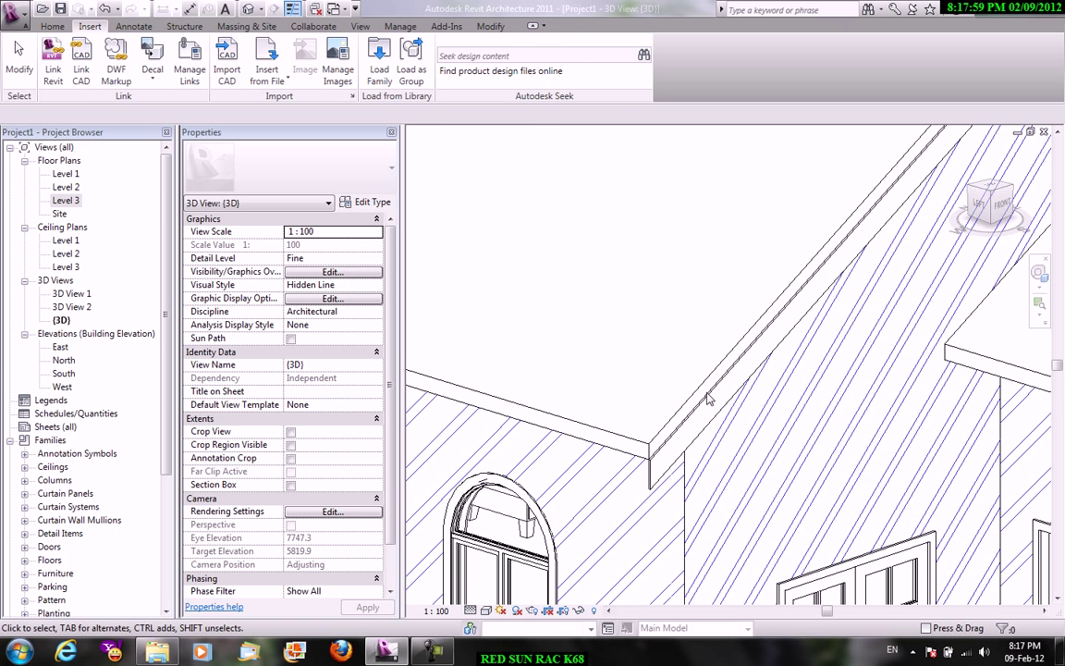
# Set the gable fascia type's profile to M_Fascia-Built-Up : 38 x 235mm w 38 x 140mm
pyautogui.click(655, 471)
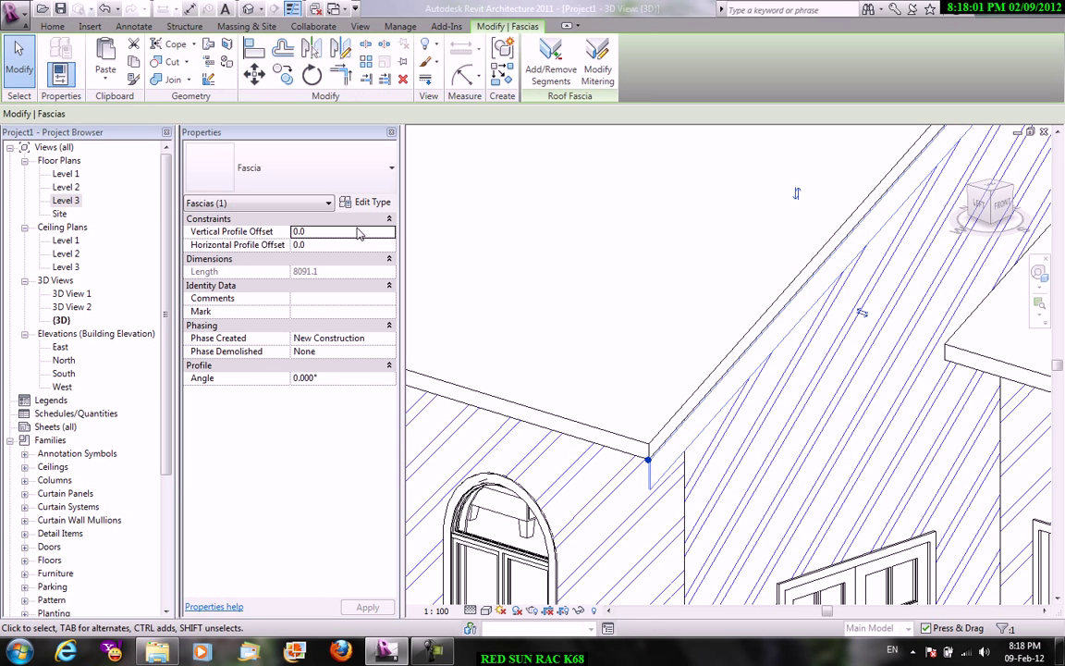
pyautogui.click(364, 201)
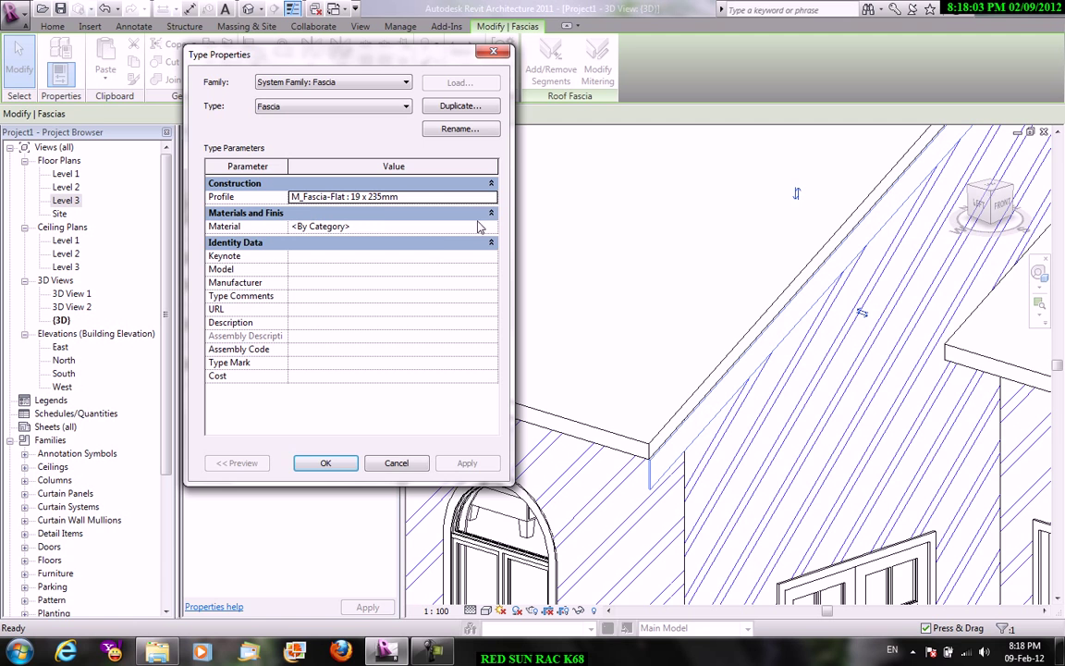
pyautogui.click(498, 199)
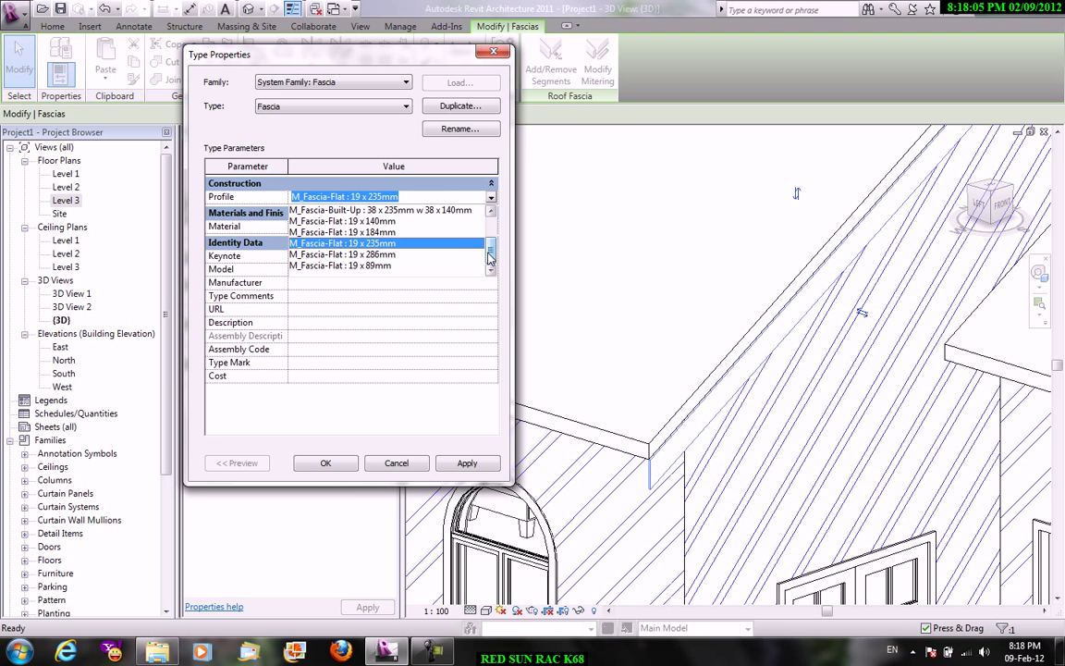
pyautogui.click(400, 210)
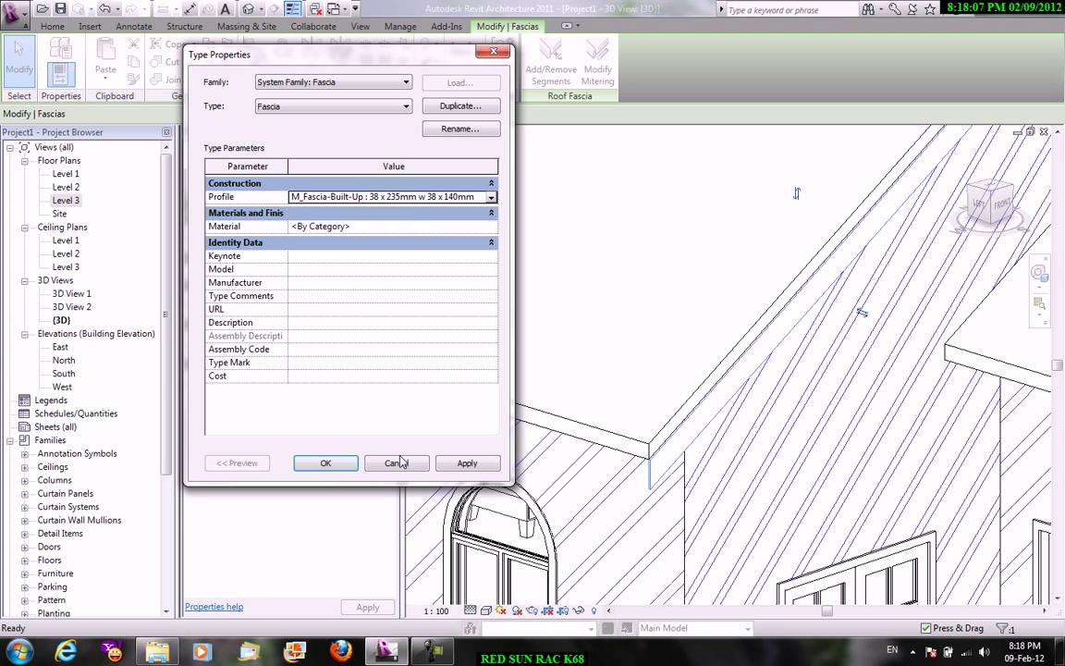
pyautogui.click(326, 462)
pyautogui.click(622, 304)
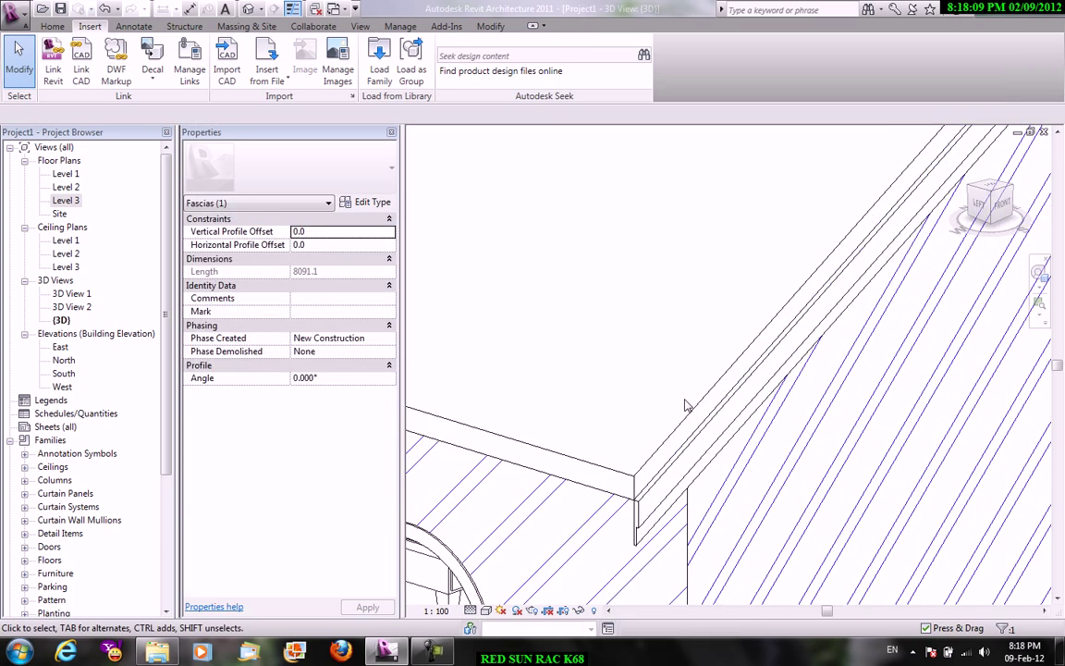
pyautogui.moveTo(650, 457); pyautogui.dragTo(624, 326, button='middle')
pyautogui.scroll(2, 631, 347)
pyautogui.scroll(-2, 680, 472)
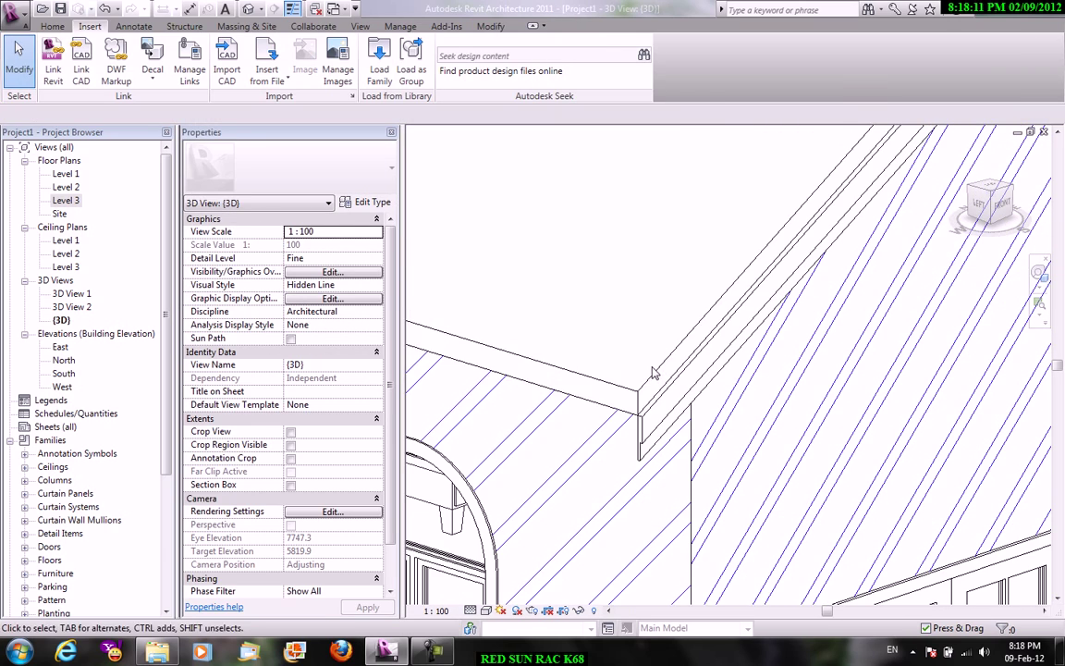
# Place a gutter along the lower edge of the main roof's eave, below the dormer
pyautogui.moveTo(791, 211); pyautogui.dragTo(625, 537, button='middle')
pyautogui.scroll(-3, 881, 205)
pyautogui.moveTo(901, 205); pyautogui.dragTo(982, 418, button='middle')
pyautogui.scroll(-1, 803, 352)
pyautogui.moveTo(661, 460); pyautogui.dragTo(763, 295, button='middle')
pyautogui.scroll(1, 763, 295)
pyautogui.moveTo(772, 338); pyautogui.dragTo(774, 418, button='middle')
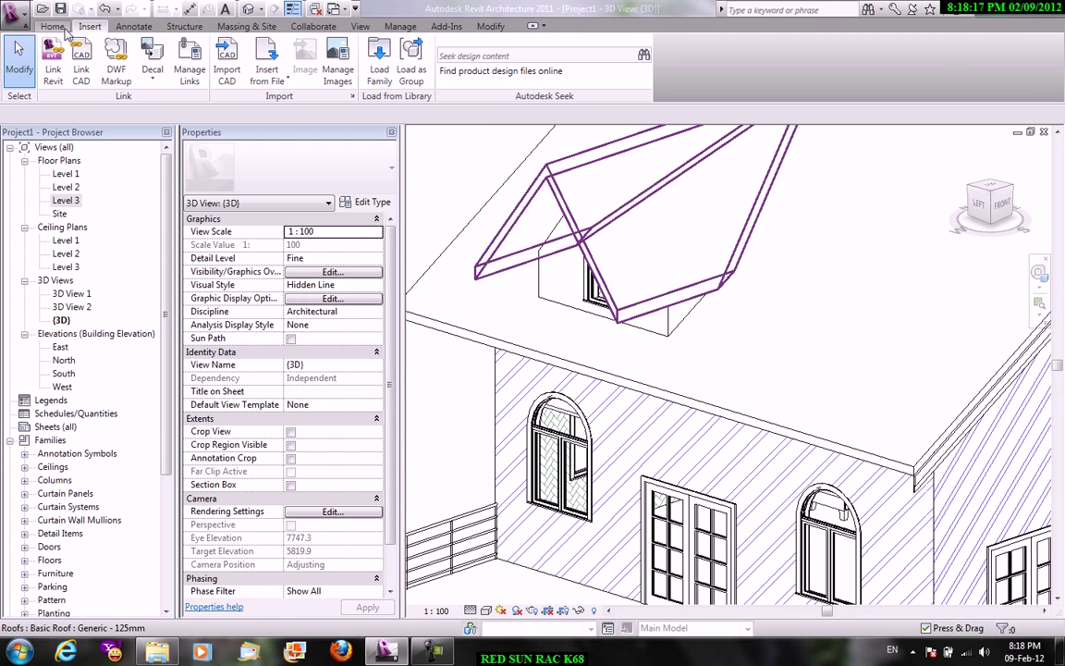
pyautogui.click(53, 26)
pyautogui.click(265, 75)
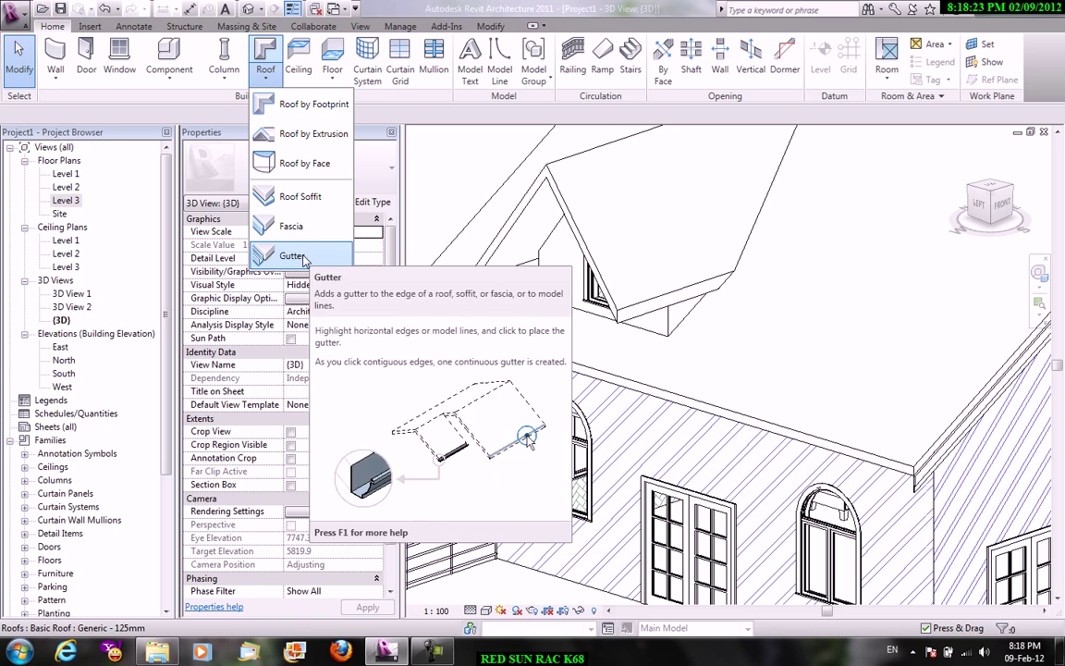
pyautogui.click(294, 256)
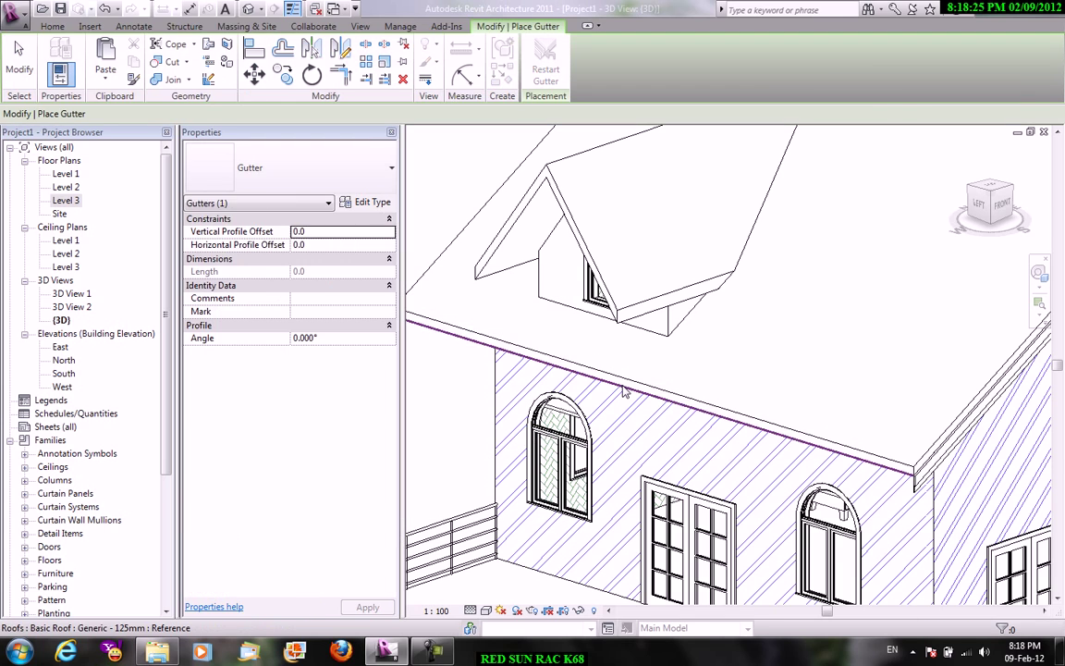
pyautogui.click(624, 390)
# Examine the gutter's cross-section at the roof corner where it meets the fascia
pyautogui.moveTo(828, 480); pyautogui.dragTo(219, 185, button='middle')
pyautogui.scroll(1, 820, 312)
pyautogui.moveTo(782, 255); pyautogui.dragTo(835, 335, button='middle')
pyautogui.scroll(-4, 836, 338)
pyautogui.scroll(8, 888, 388)
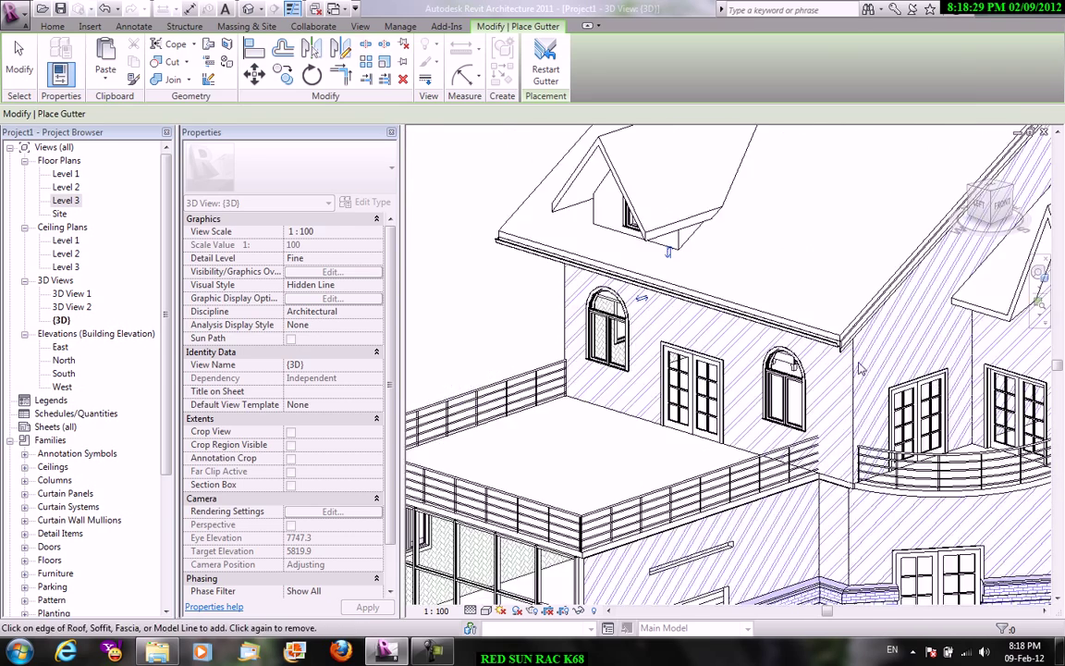
pyautogui.scroll(2, 897, 393)
pyautogui.rightClick(711, 206)
pyautogui.click(758, 219)
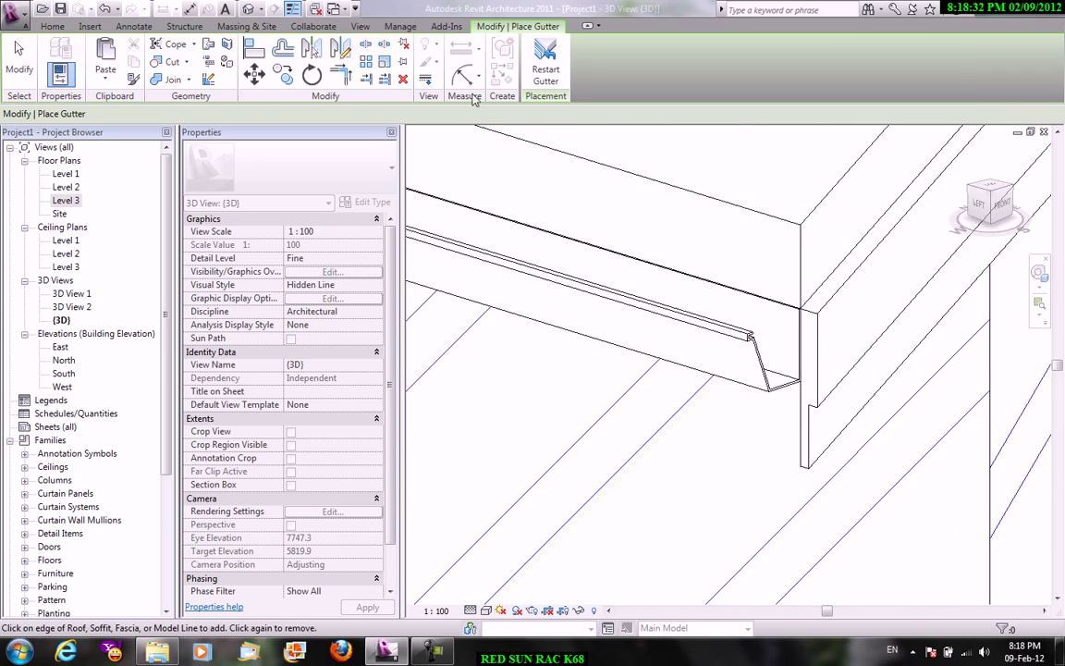
# Load the M_Gutter - Cove profile family from the Profiles > Roofs folder and leave gutter placement
pyautogui.click(90, 27)
pyautogui.click(378, 74)
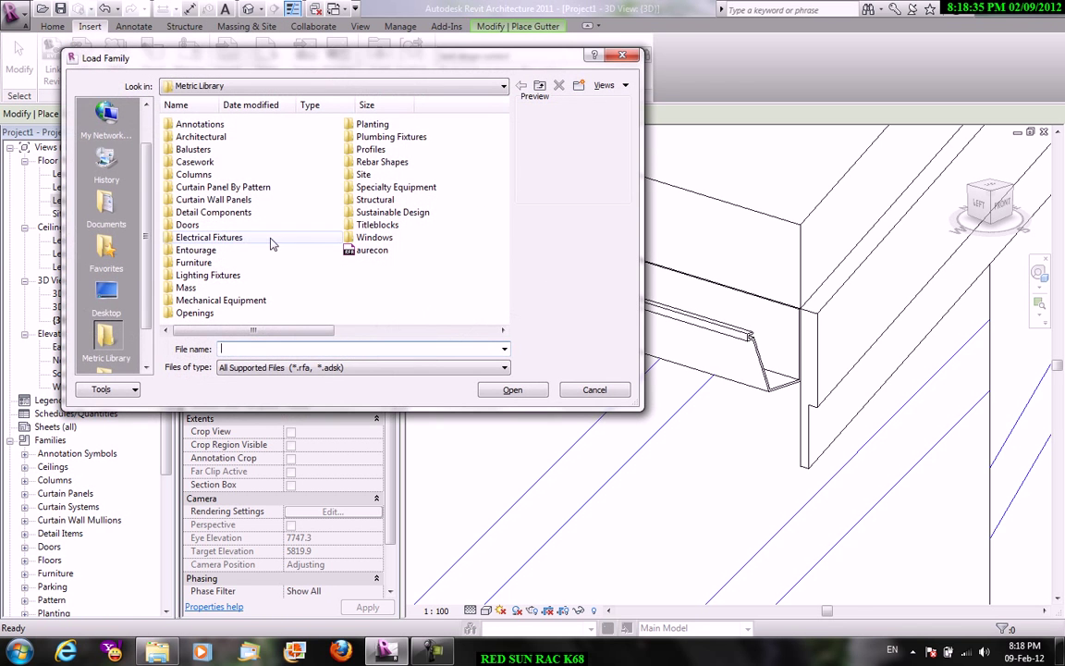
pyautogui.doubleClick(371, 150)
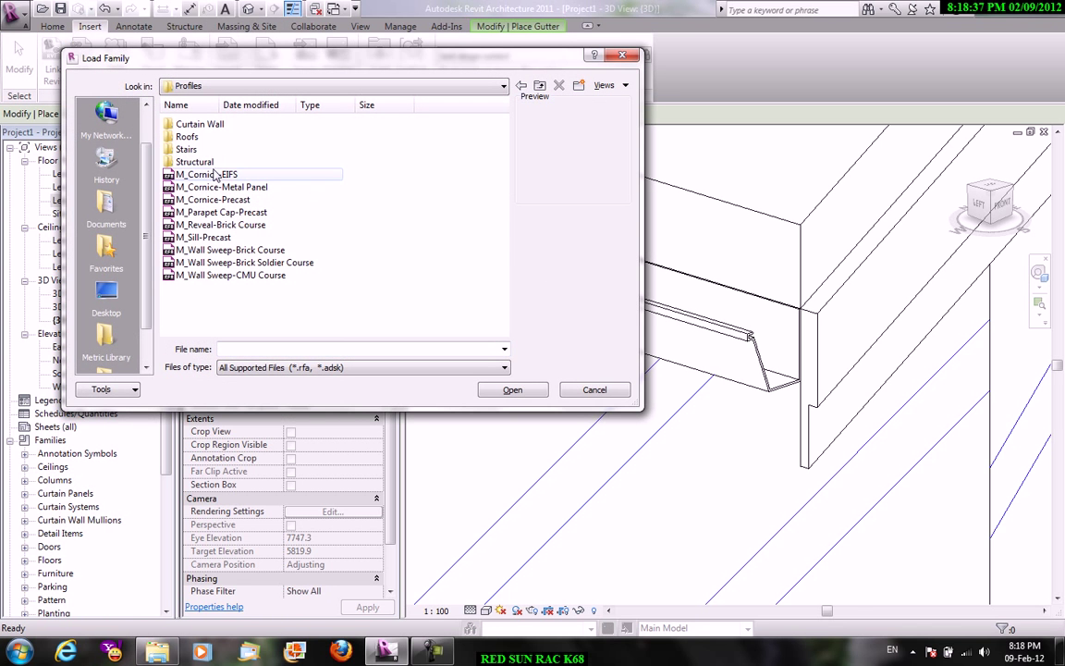
pyautogui.doubleClick(187, 138)
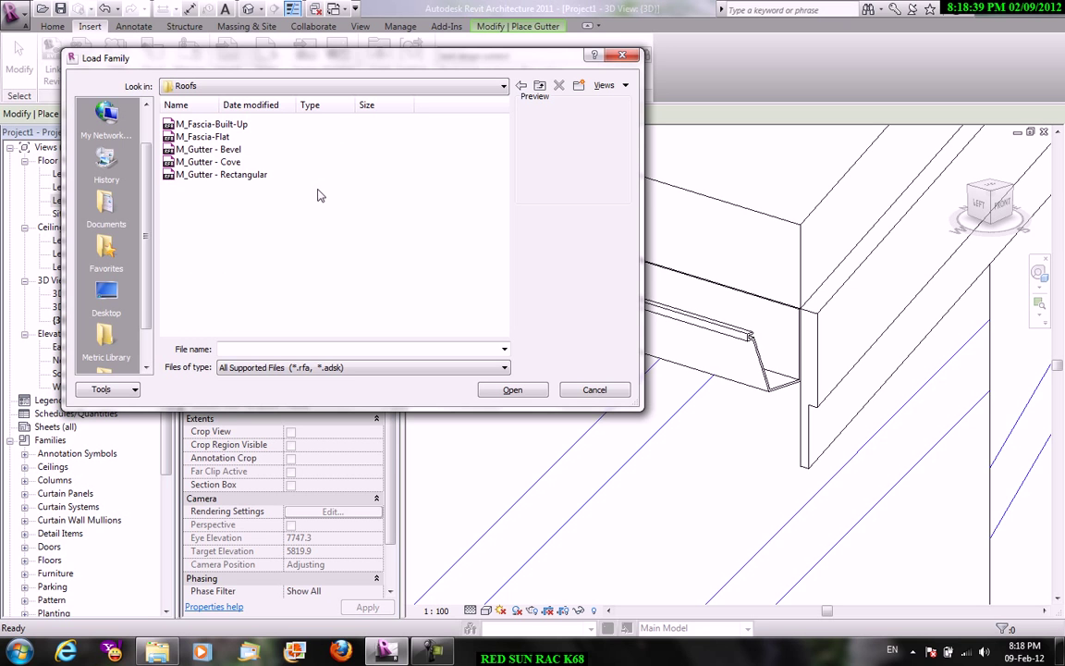
pyautogui.click(236, 162)
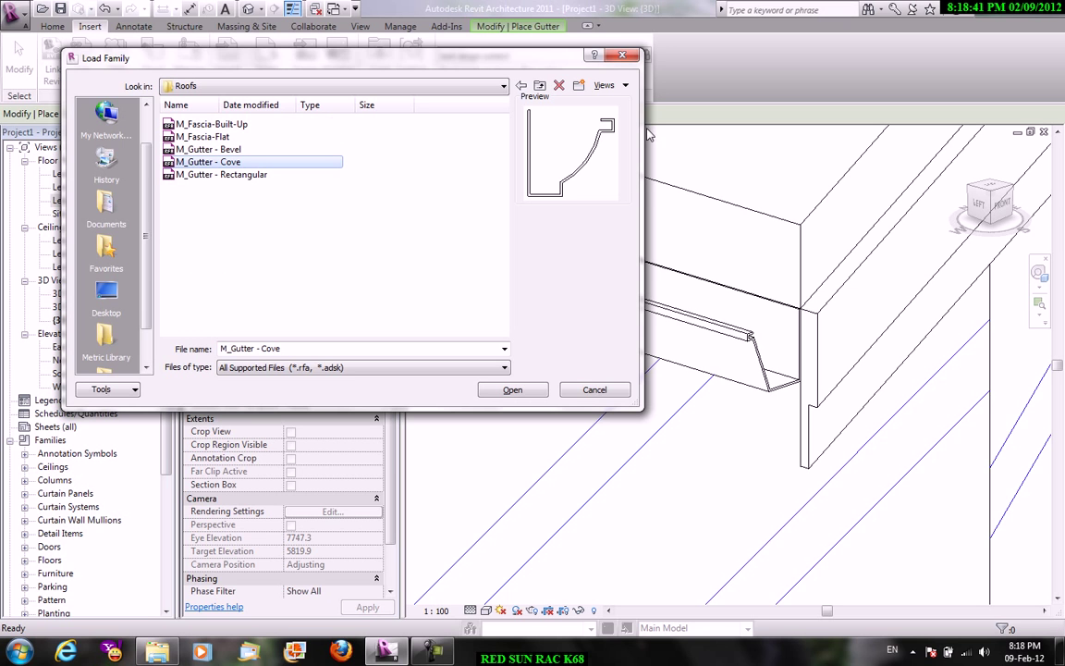
pyautogui.click(520, 395)
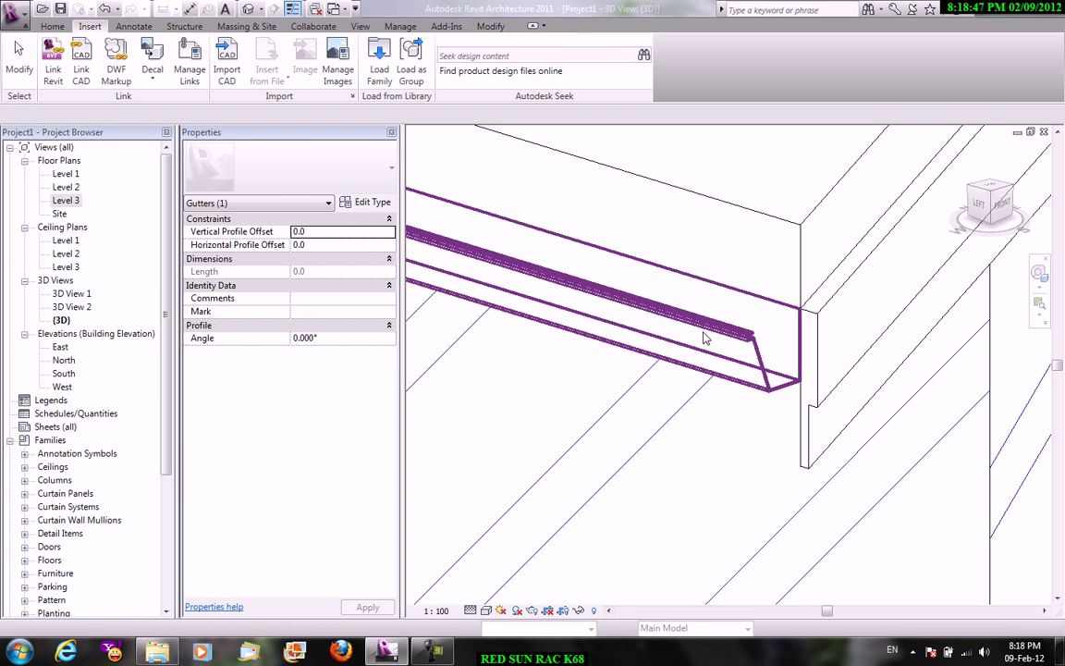
pyautogui.press('Escape')
# Set the profile of the main roof's gutter type to M_Gutter - Cove : 150 x 150mm
pyautogui.click(365, 201)
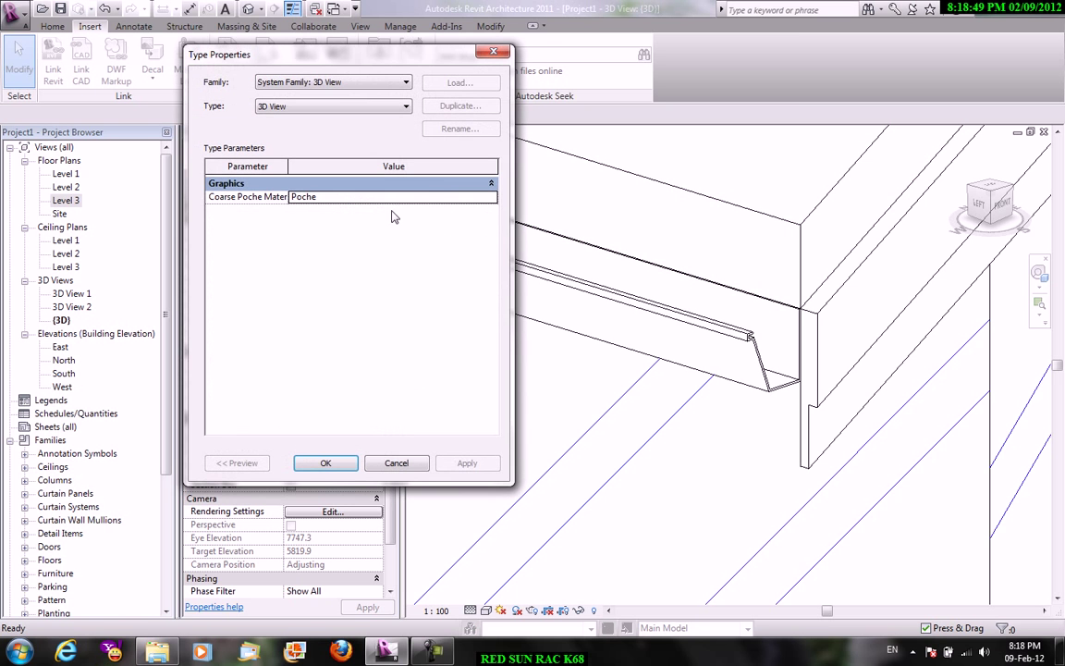
pyautogui.click(389, 464)
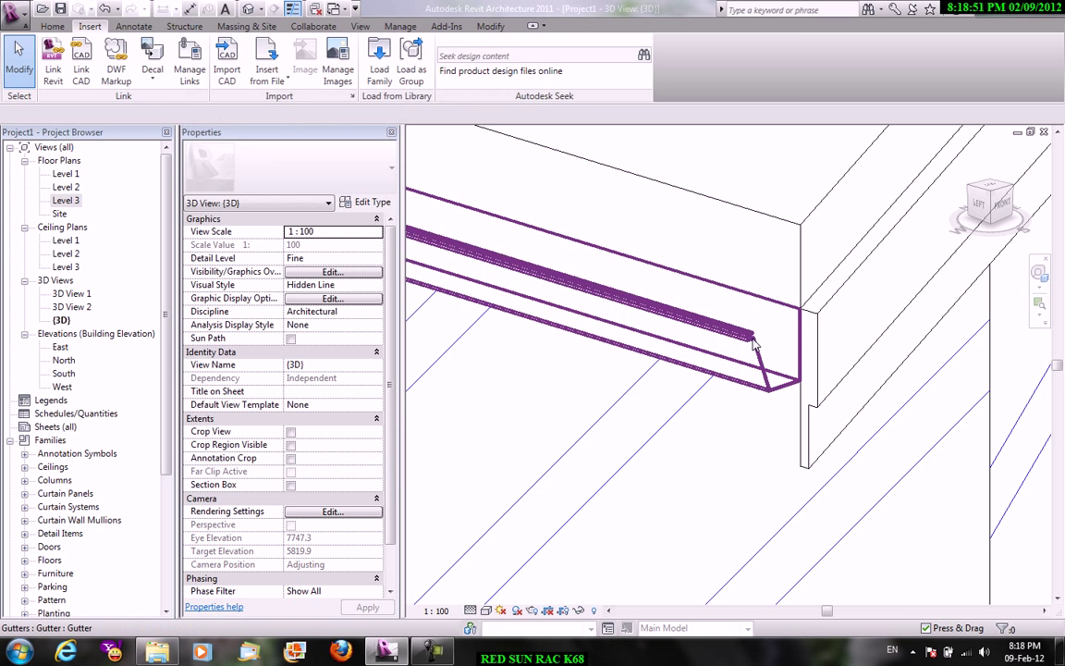
pyautogui.click(682, 311)
pyautogui.click(371, 204)
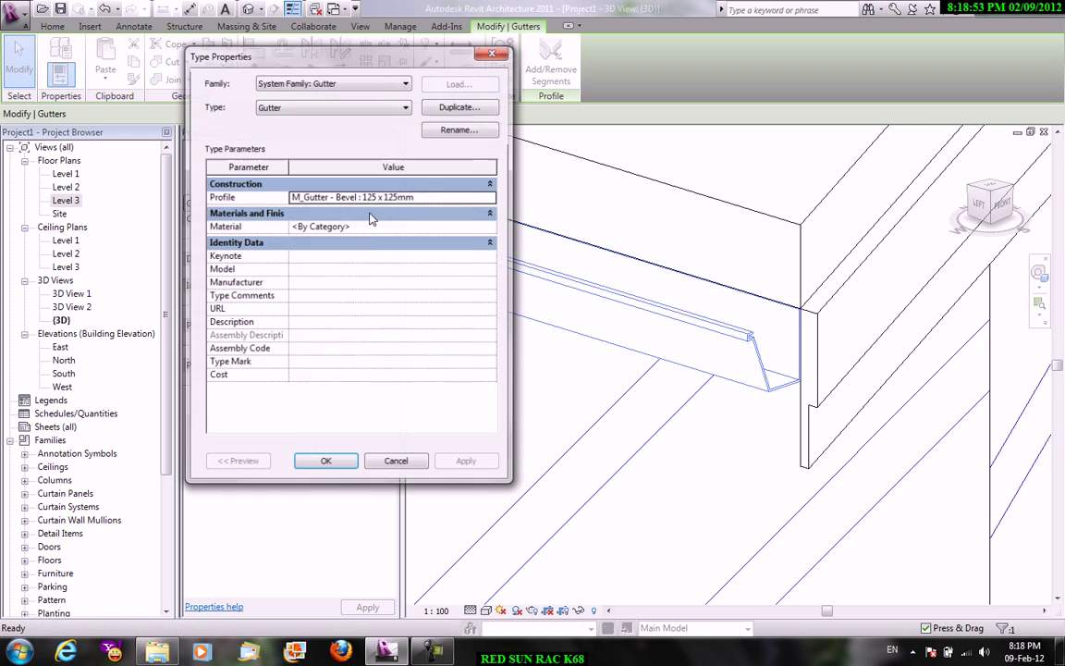
pyautogui.click(491, 197)
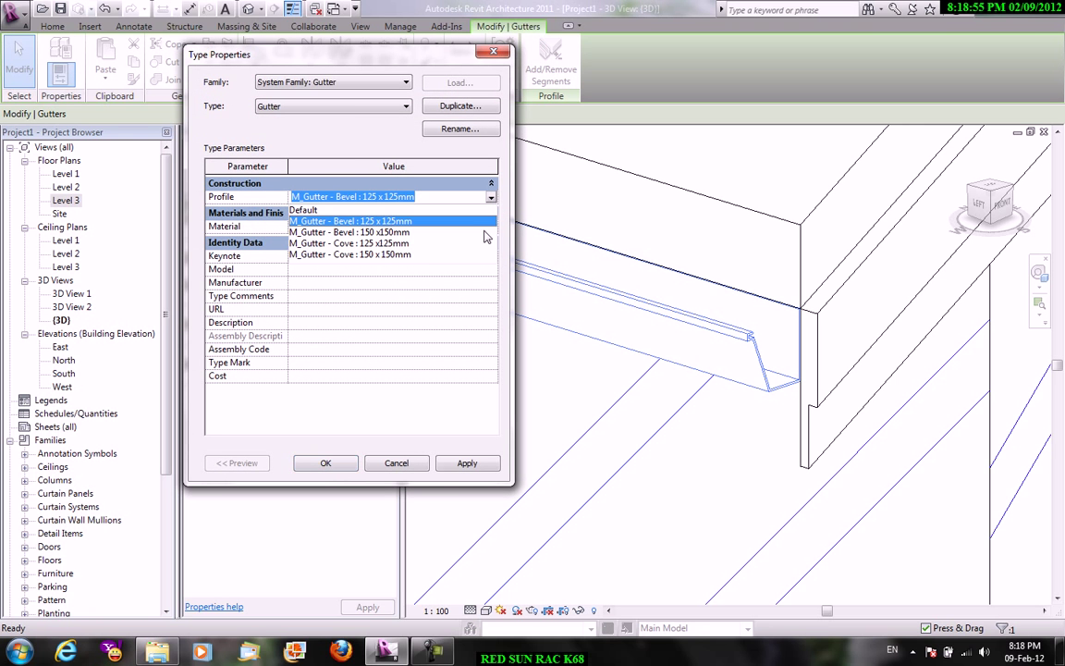
pyautogui.click(388, 255)
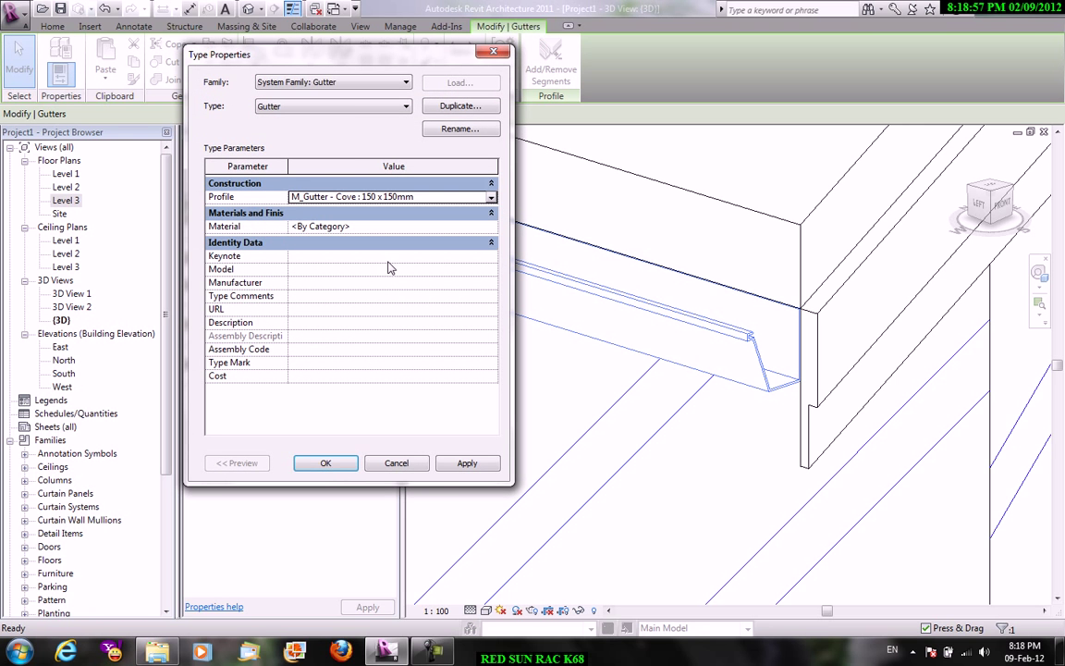
pyautogui.click(325, 462)
pyautogui.scroll(3, 802, 399)
pyautogui.moveTo(818, 443); pyautogui.dragTo(832, 479, button='middle')
pyautogui.scroll(-5, 797, 388)
pyautogui.scroll(-1, 756, 340)
# Place a slab edge along the terrace floor edge beneath the railing above the garage door, and leave slab edge placement
pyautogui.click(57, 27)
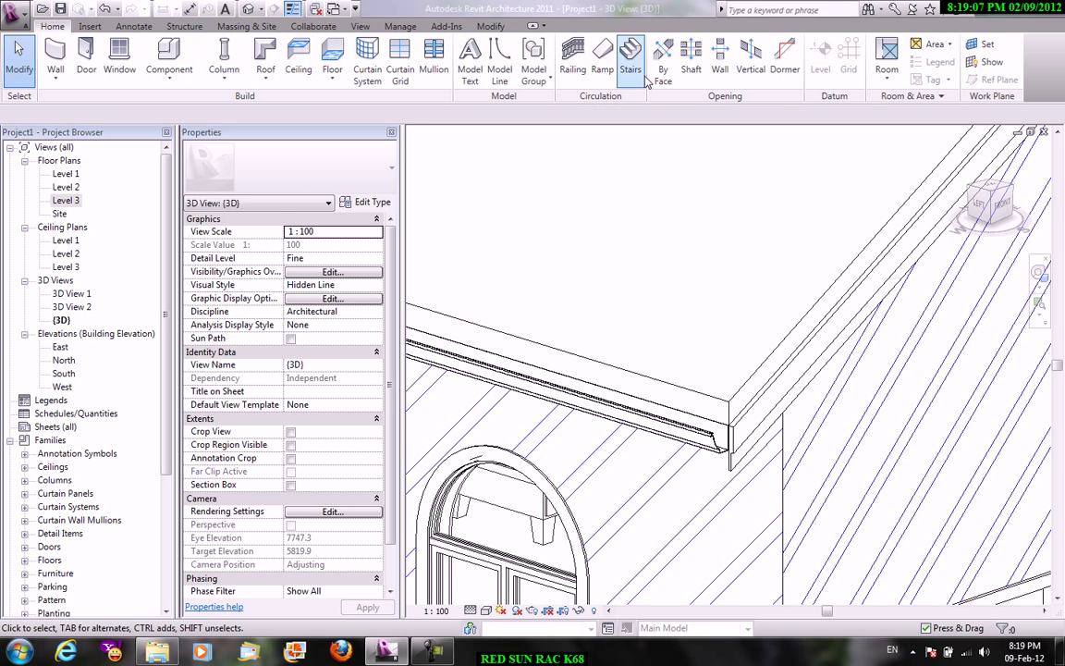
pyautogui.click(334, 81)
pyautogui.click(684, 231)
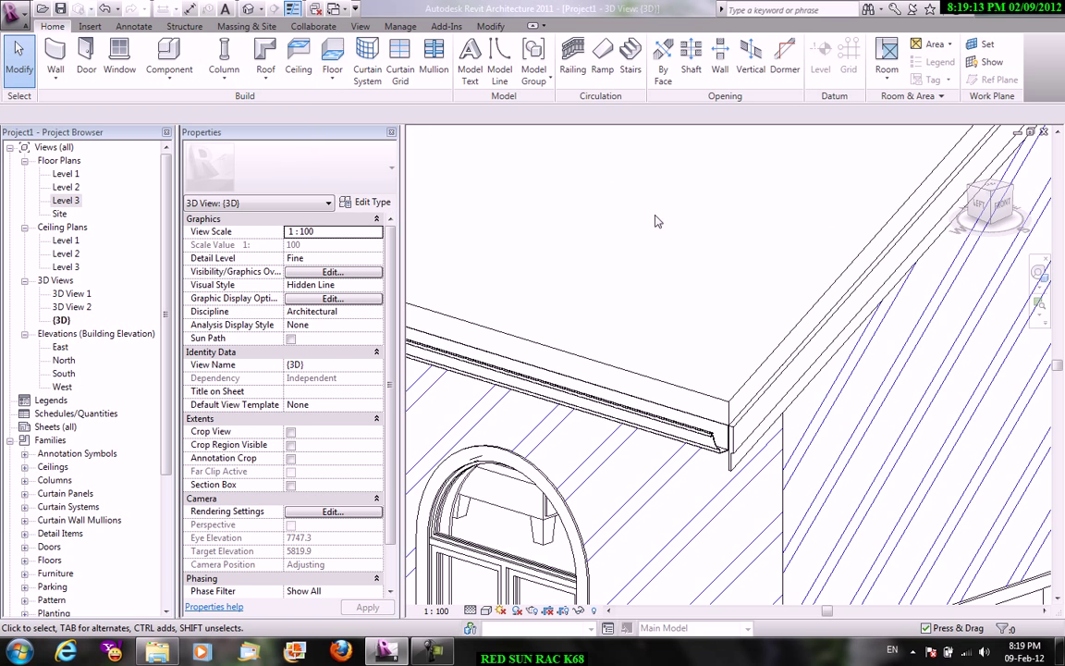
pyautogui.click(334, 80)
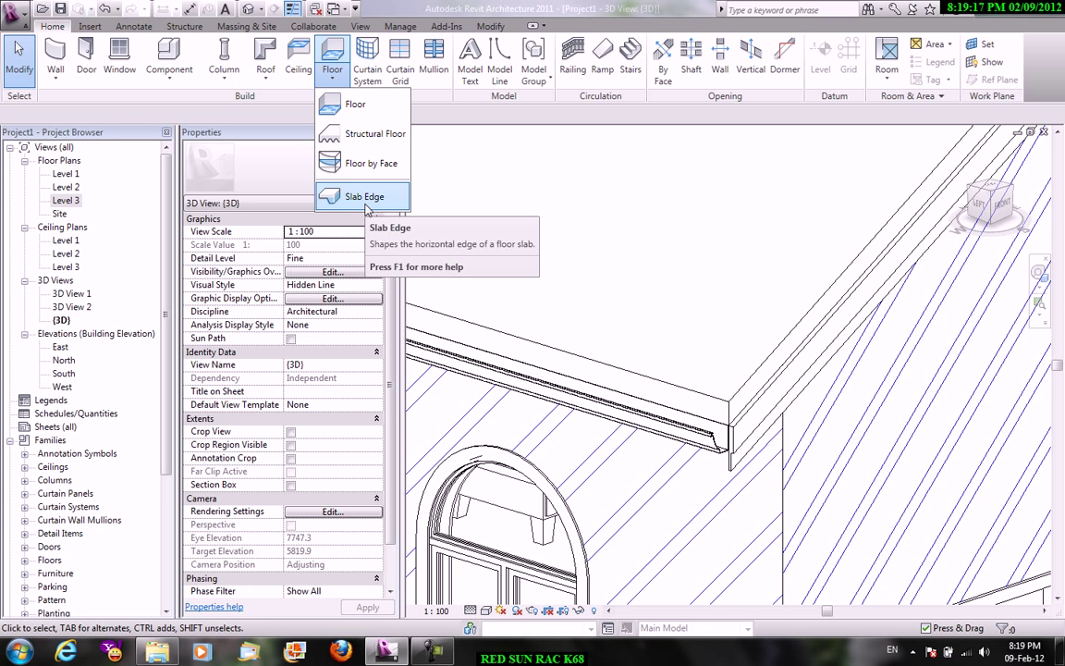
pyautogui.click(366, 209)
pyautogui.scroll(-2, 589, 259)
pyautogui.scroll(-3, 747, 257)
pyautogui.moveTo(858, 267); pyautogui.dragTo(1050, 157, button='middle')
pyautogui.scroll(5, 799, 400)
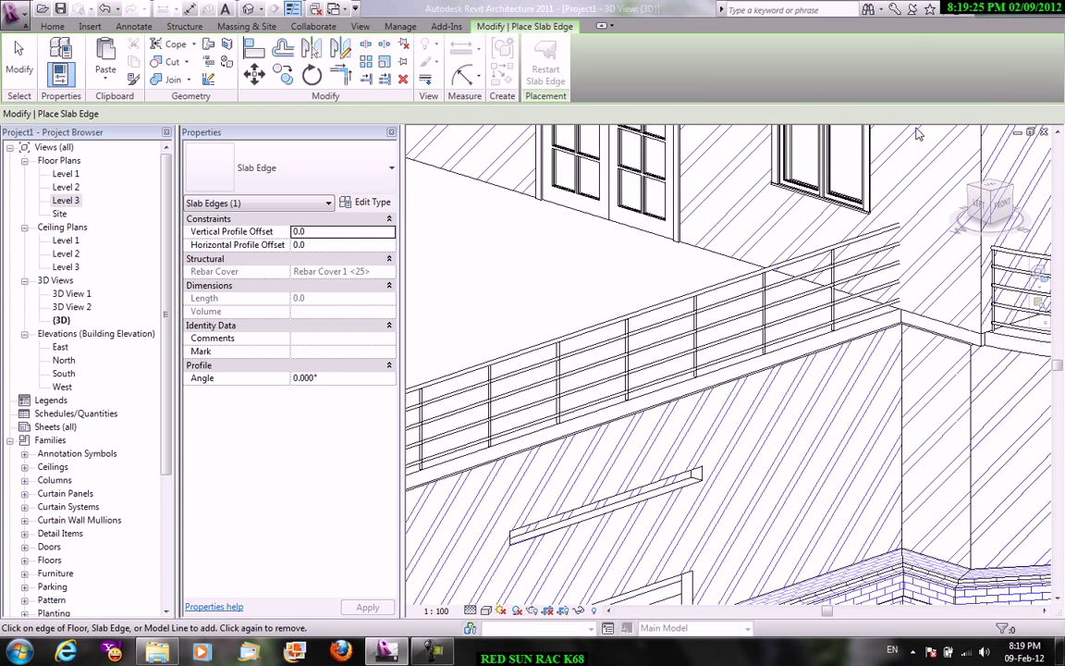
pyautogui.click(636, 406)
pyautogui.rightClick(587, 407)
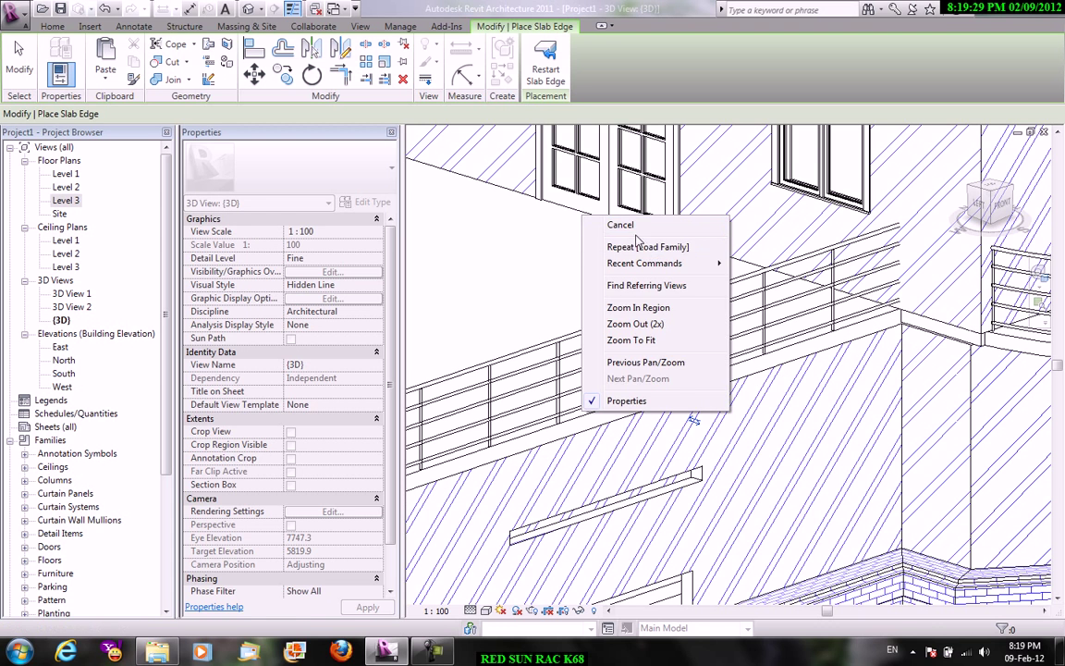
pyautogui.rightClick(622, 238)
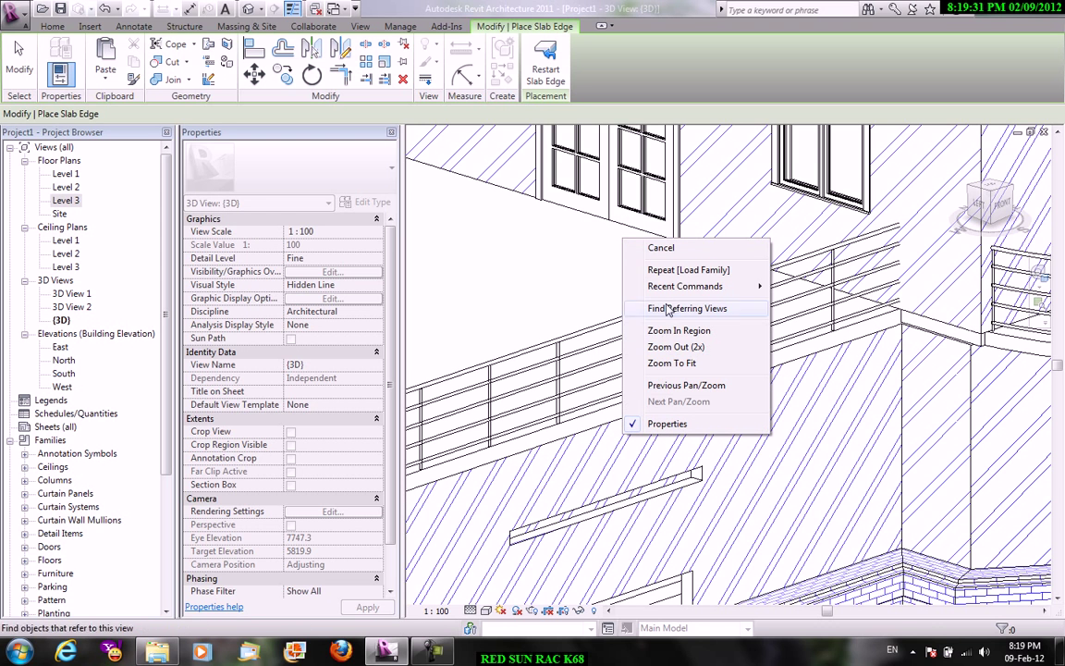
pyautogui.click(659, 247)
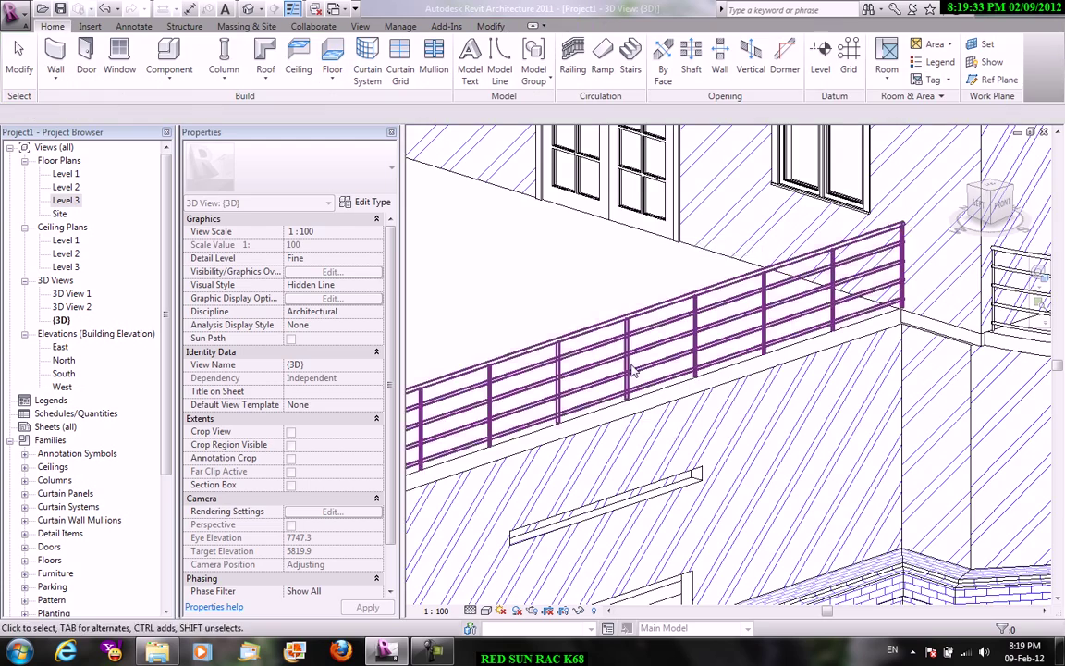
# Set the terrace slab edge type's profile to M_Slab Edge-Thickened : 900 x 300mm
pyautogui.scroll(-1, 632, 370)
pyautogui.moveTo(632, 370); pyautogui.dragTo(783, 314, button='middle')
pyautogui.scroll(3, 569, 434)
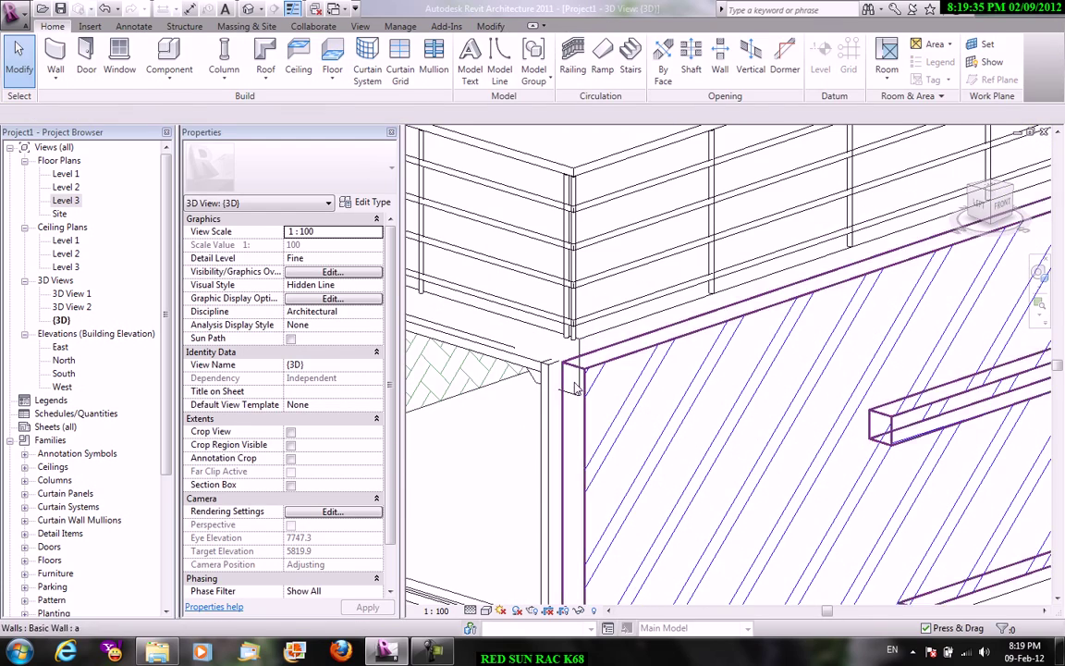
pyautogui.click(580, 404)
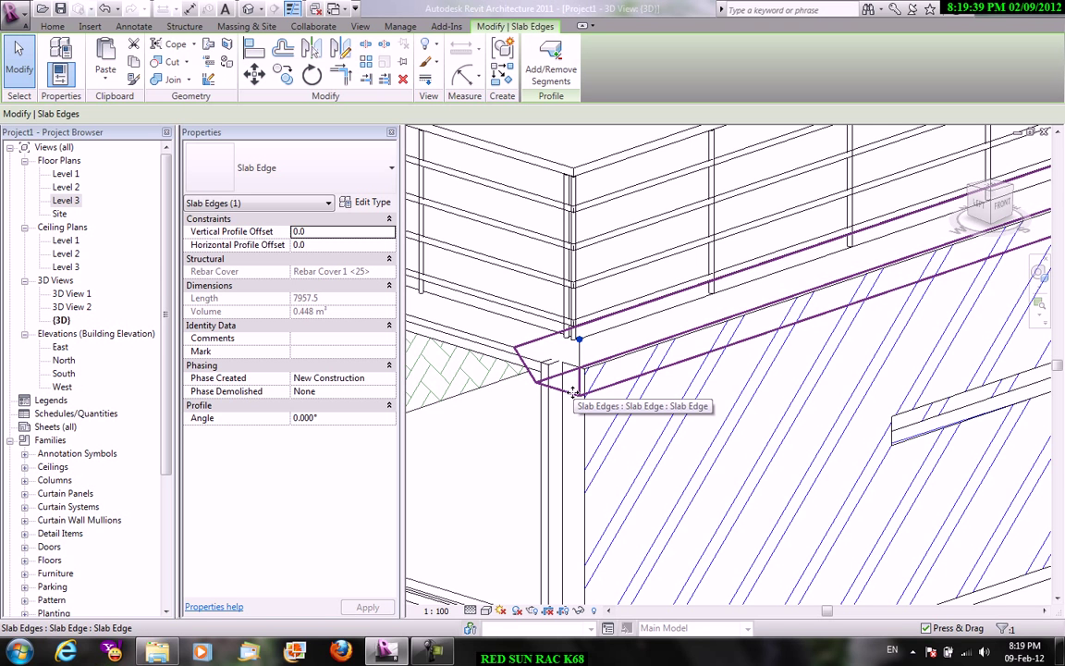
pyautogui.moveTo(580, 340); pyautogui.dragTo(558, 350)
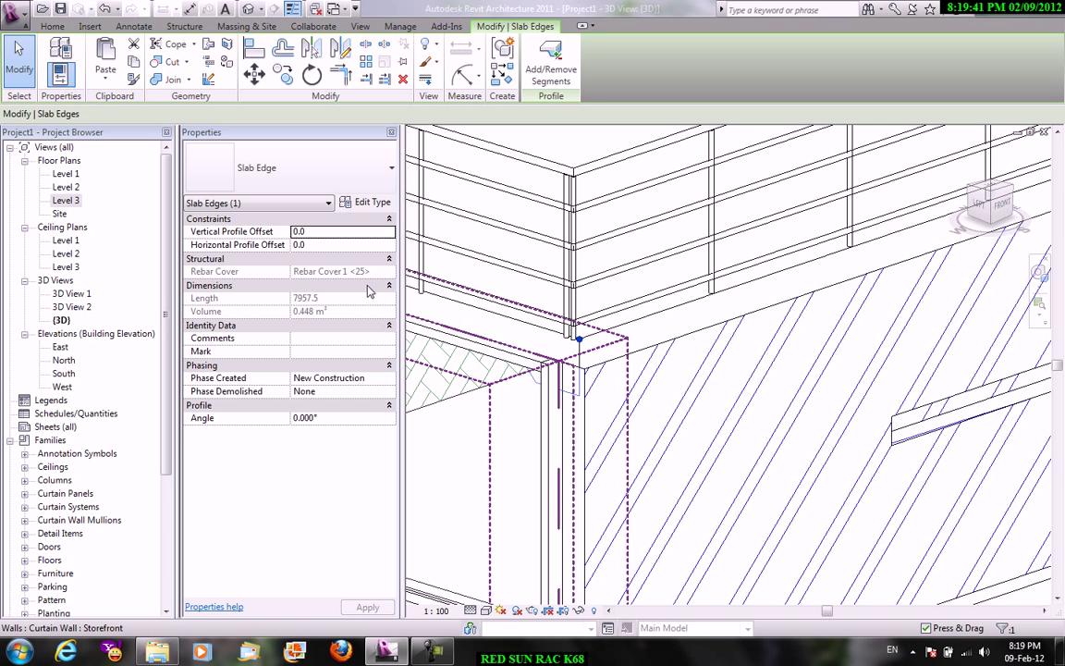
pyautogui.click(373, 201)
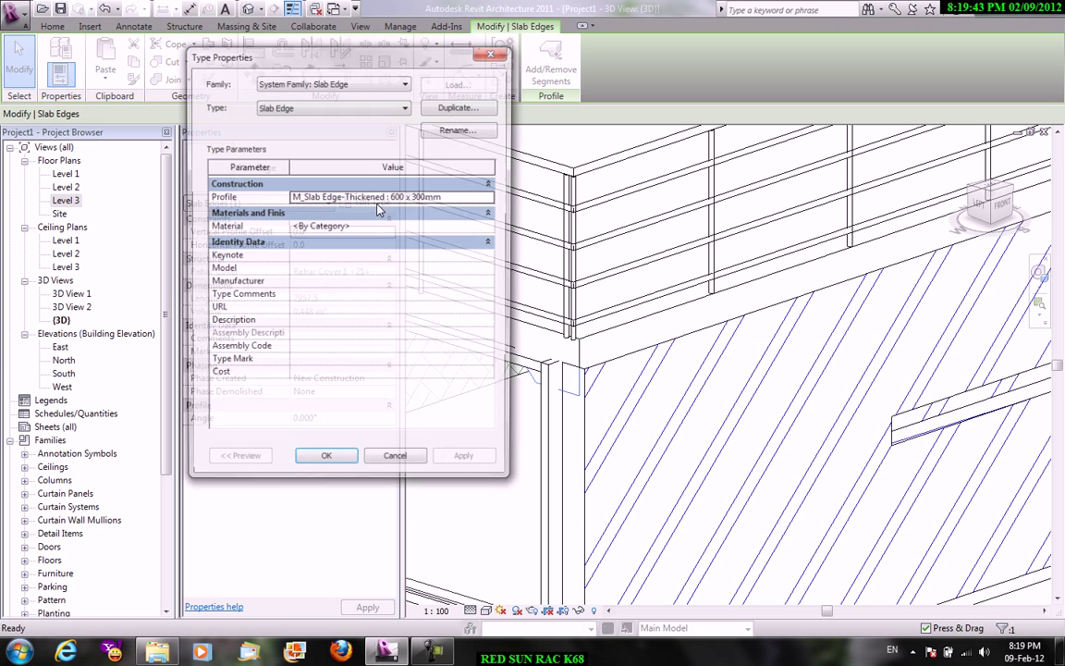
pyautogui.click(490, 200)
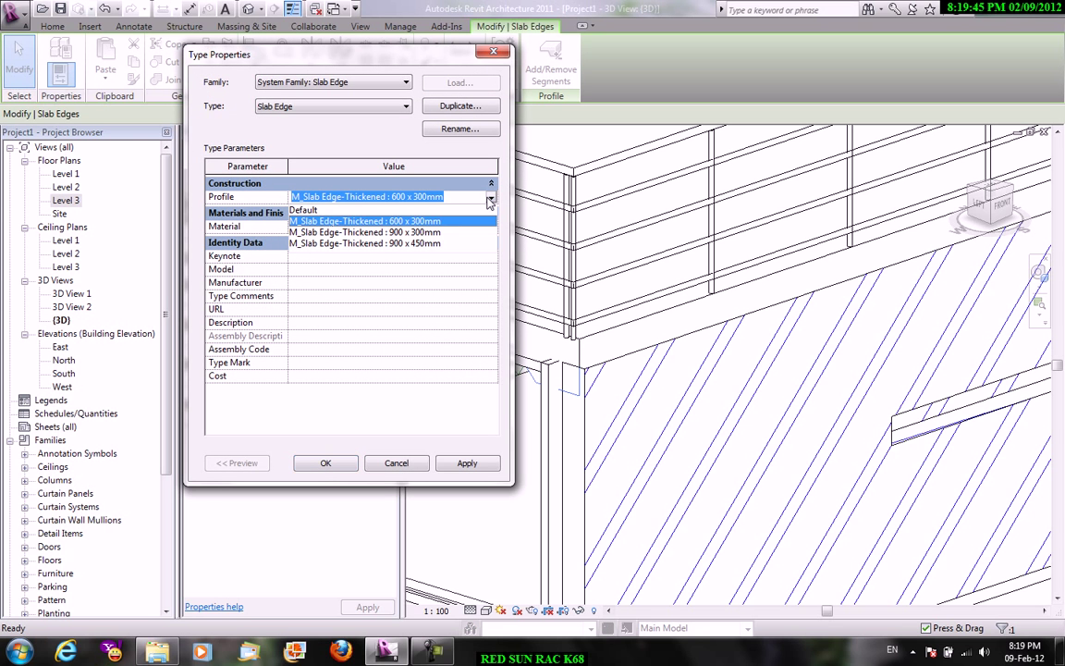
pyautogui.click(440, 232)
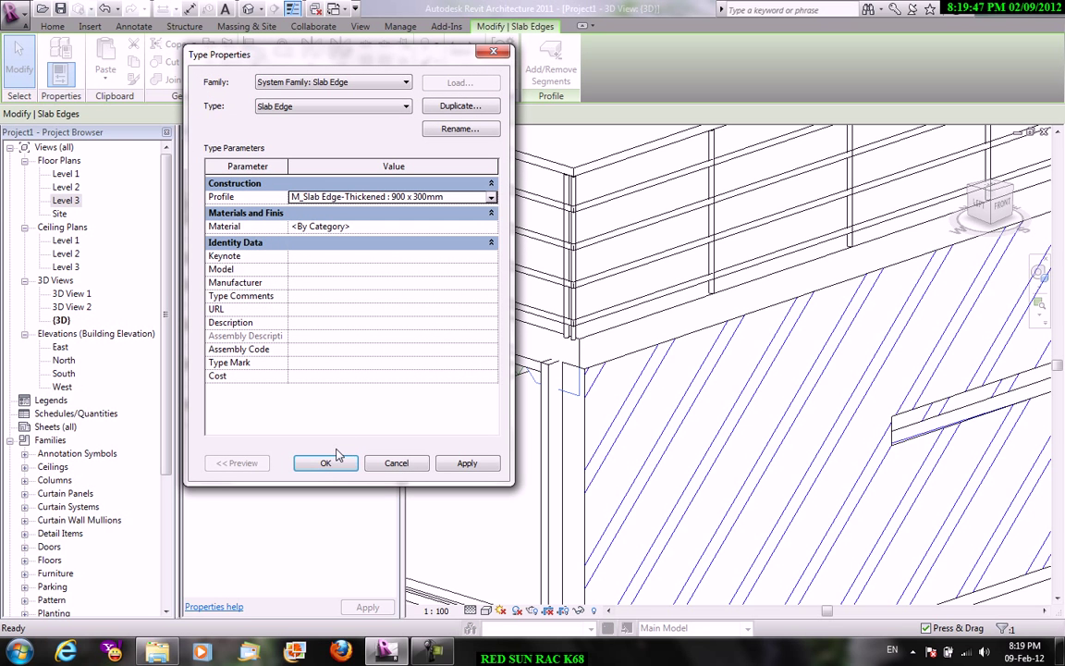
pyautogui.click(325, 462)
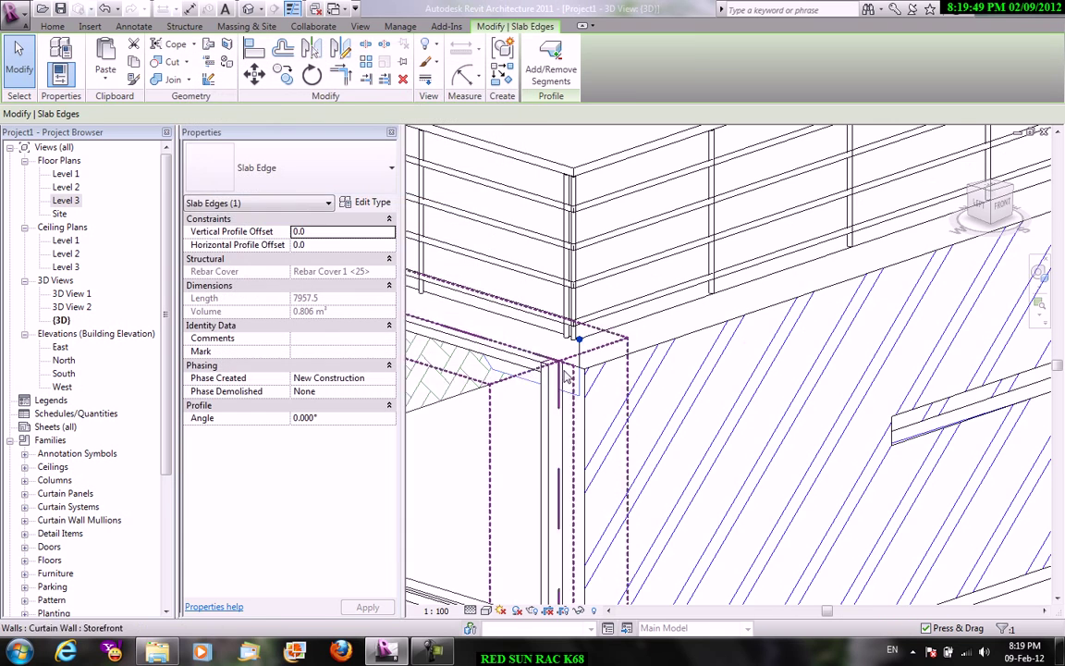
# Shorten the slab edge from both ends to about 2658 mm, leaving only the stretch above the garage door
pyautogui.moveTo(591, 337); pyautogui.dragTo(899, 259)
pyautogui.scroll(-1, 893, 262)
pyautogui.moveTo(871, 291); pyautogui.dragTo(247, 571, button='middle')
pyautogui.click(806, 386)
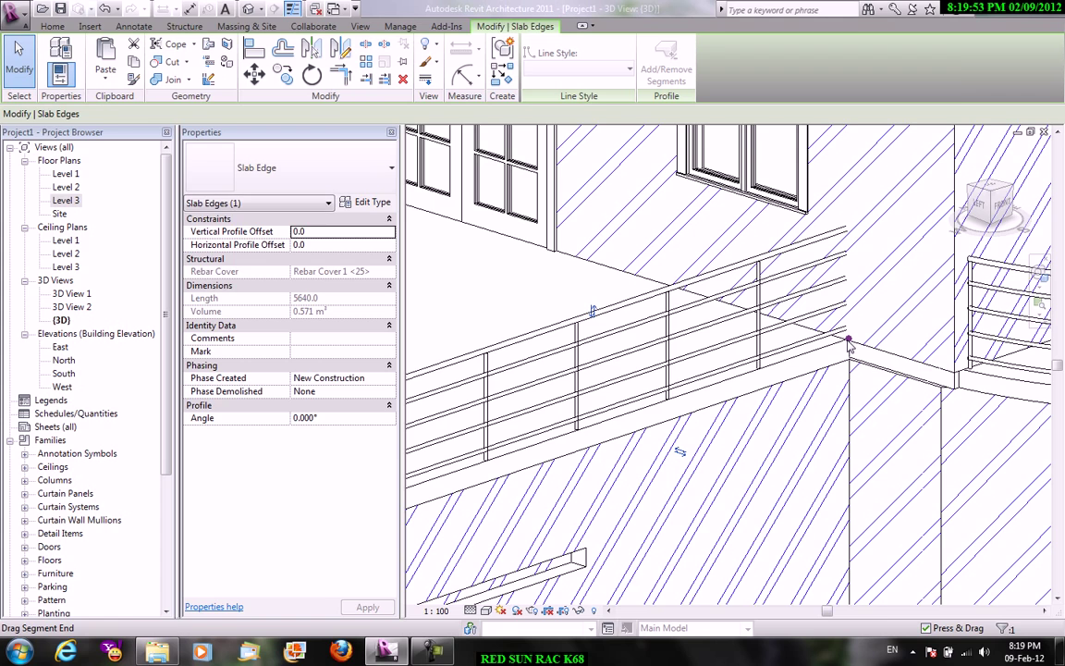
pyautogui.scroll(-1, 849, 342)
pyautogui.moveTo(849, 342); pyautogui.dragTo(612, 419)
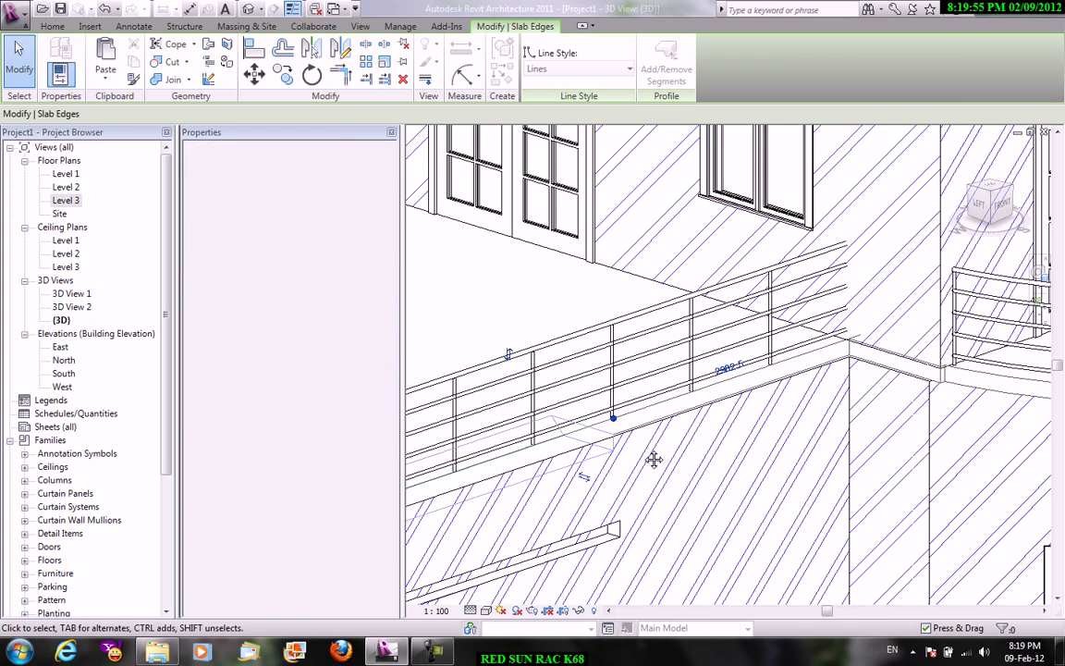
# Flip the shortened slab edge so it projects outward from the wall above the garage door
pyautogui.moveTo(655, 459); pyautogui.dragTo(969, 270, button='middle')
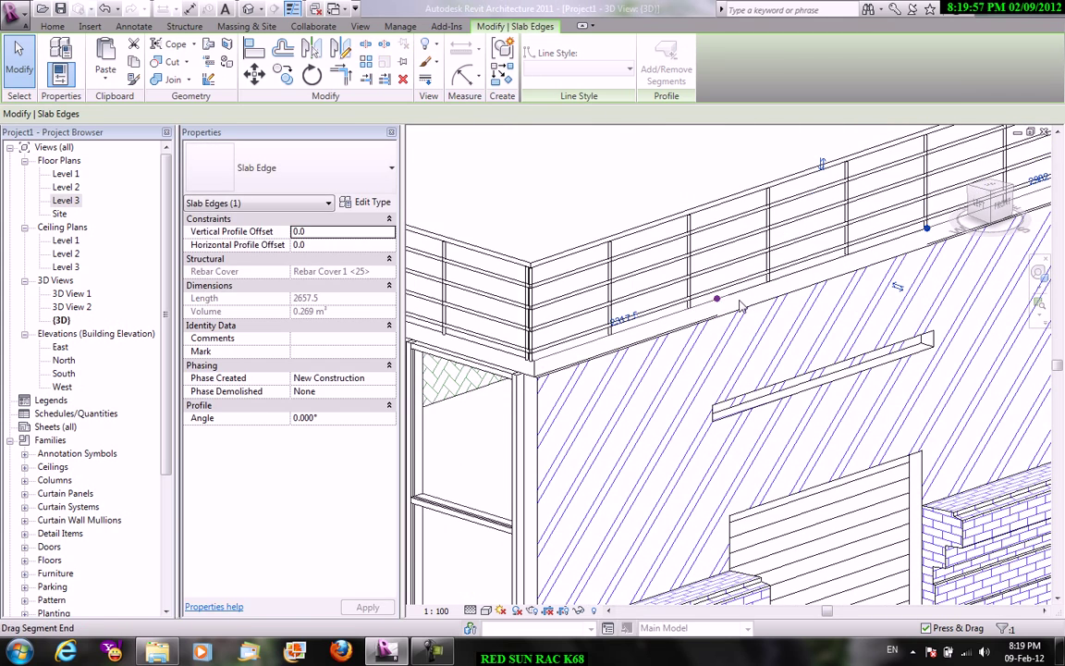
pyautogui.click(896, 288)
pyautogui.moveTo(751, 335); pyautogui.dragTo(631, 383, button='middle')
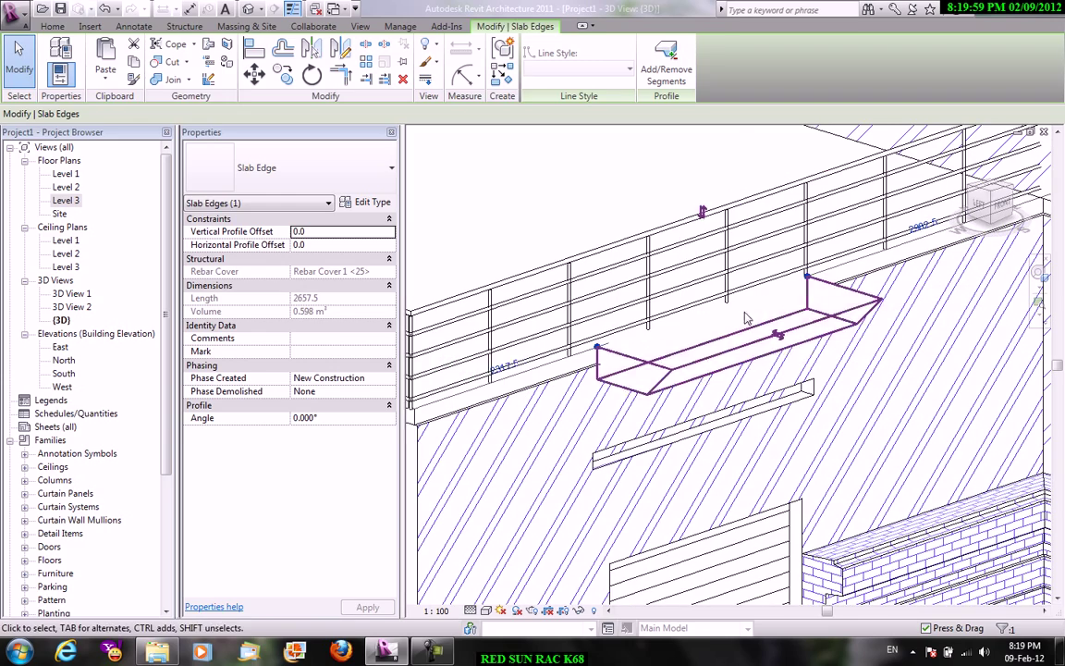
pyautogui.click(810, 354)
pyautogui.click(760, 352)
pyautogui.scroll(-1, 667, 351)
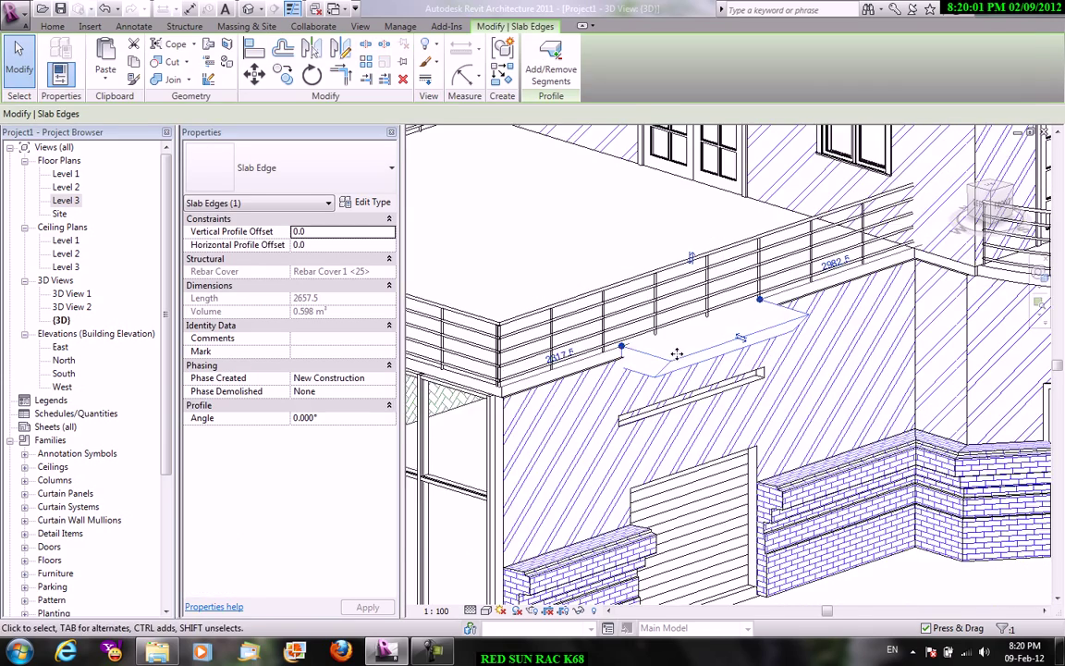
pyautogui.keyDown('shift'); pyautogui.moveTo(677, 354); pyautogui.dragTo(726, 314, button='middle'); pyautogui.keyUp('shift')
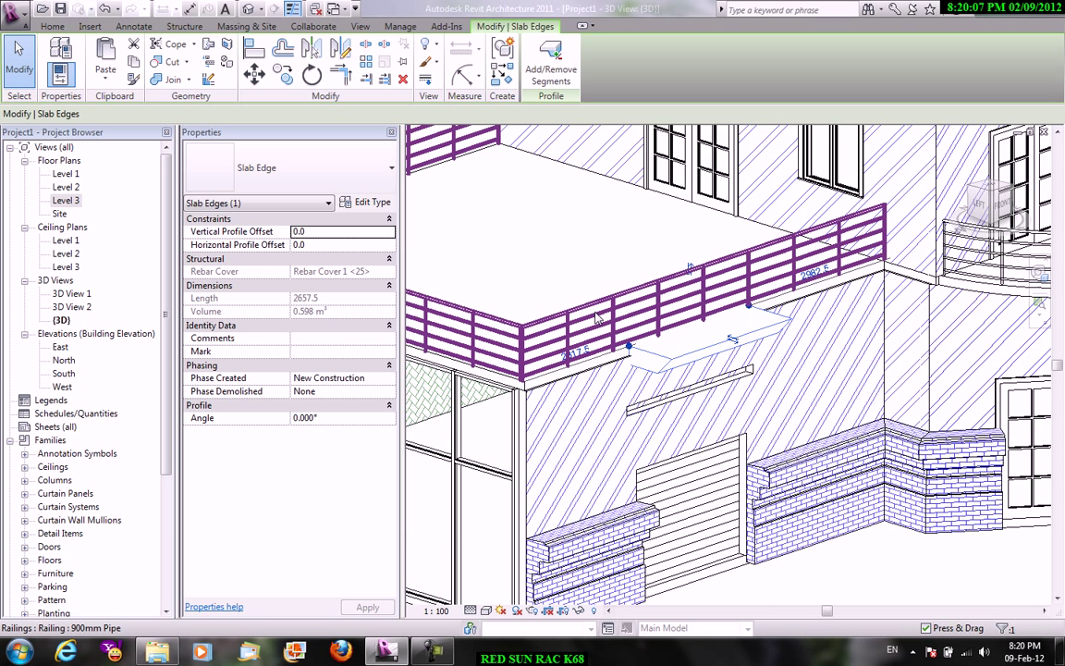
pyautogui.scroll(1, 793, 134)
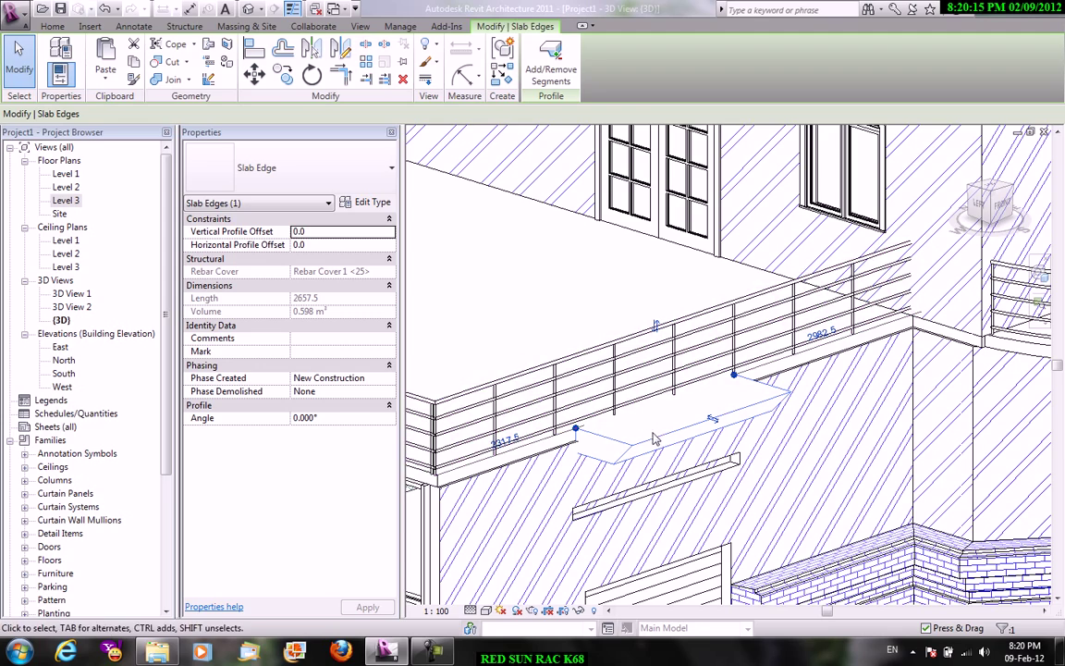
pyautogui.scroll(3, 661, 406)
pyautogui.scroll(-4, 685, 397)
pyautogui.moveTo(712, 383); pyautogui.dragTo(745, 357, button='middle')
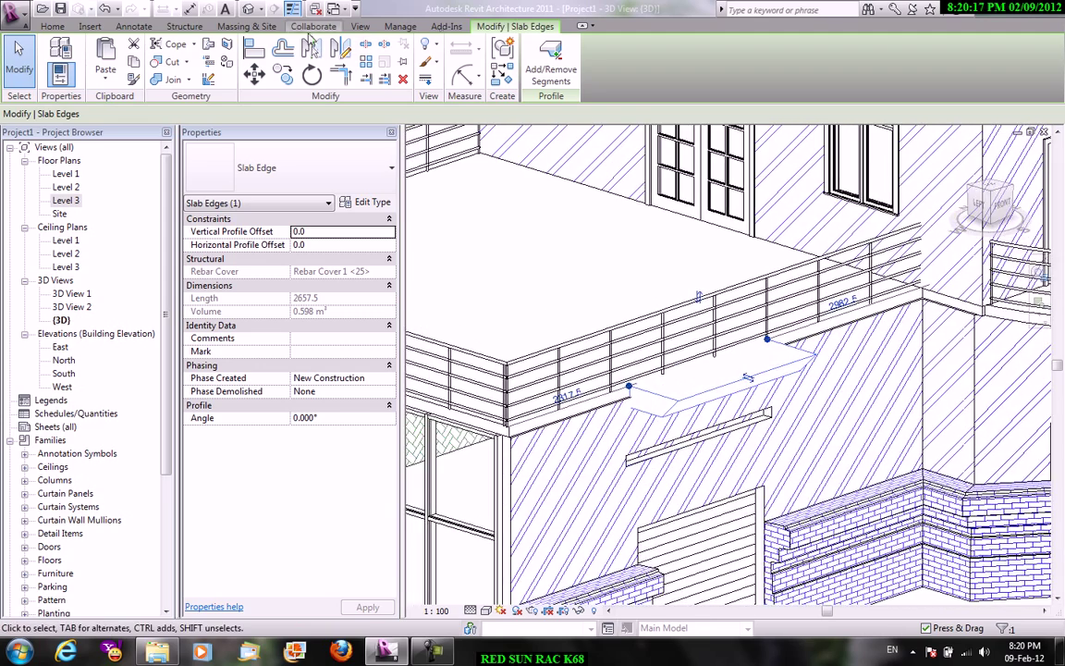
pyautogui.click(53, 27)
pyautogui.click(266, 76)
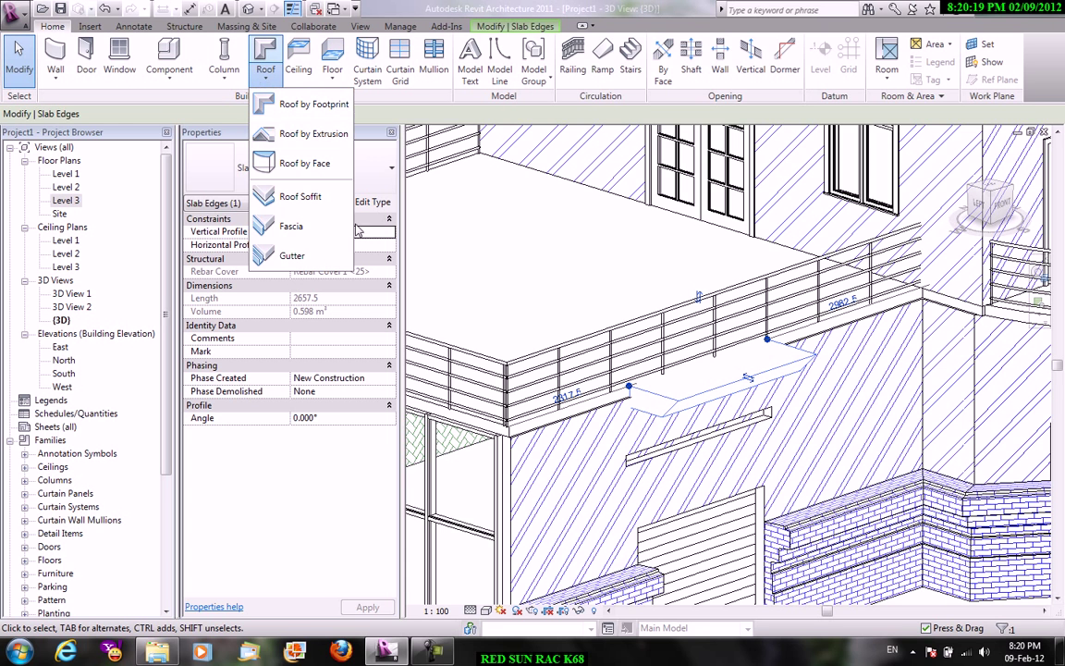
pyautogui.click(332, 76)
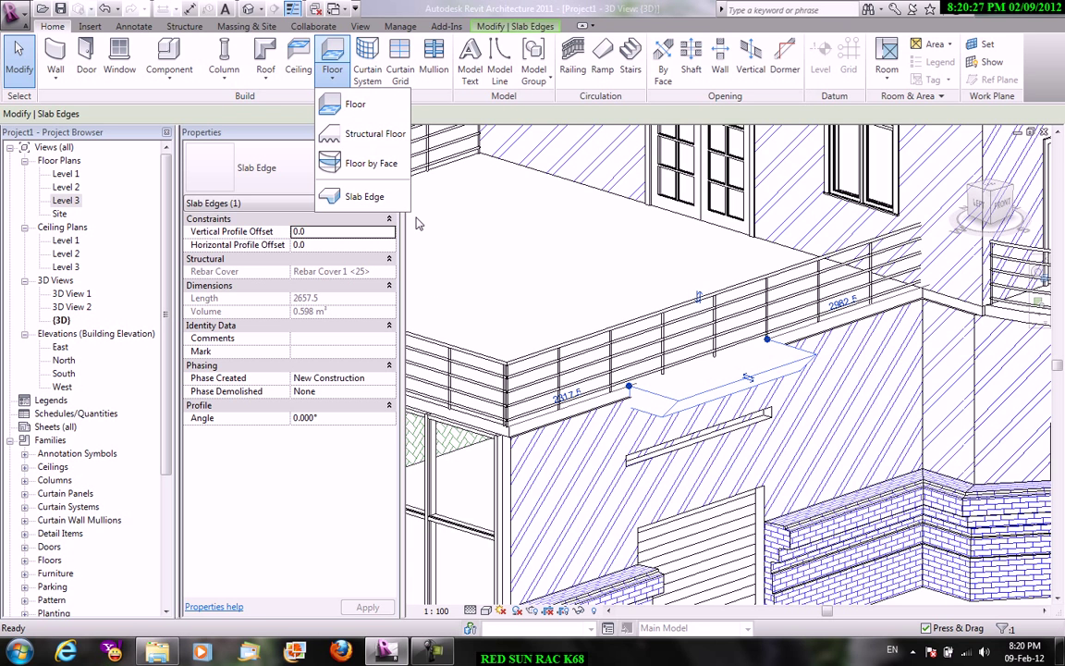
pyautogui.click(545, 9)
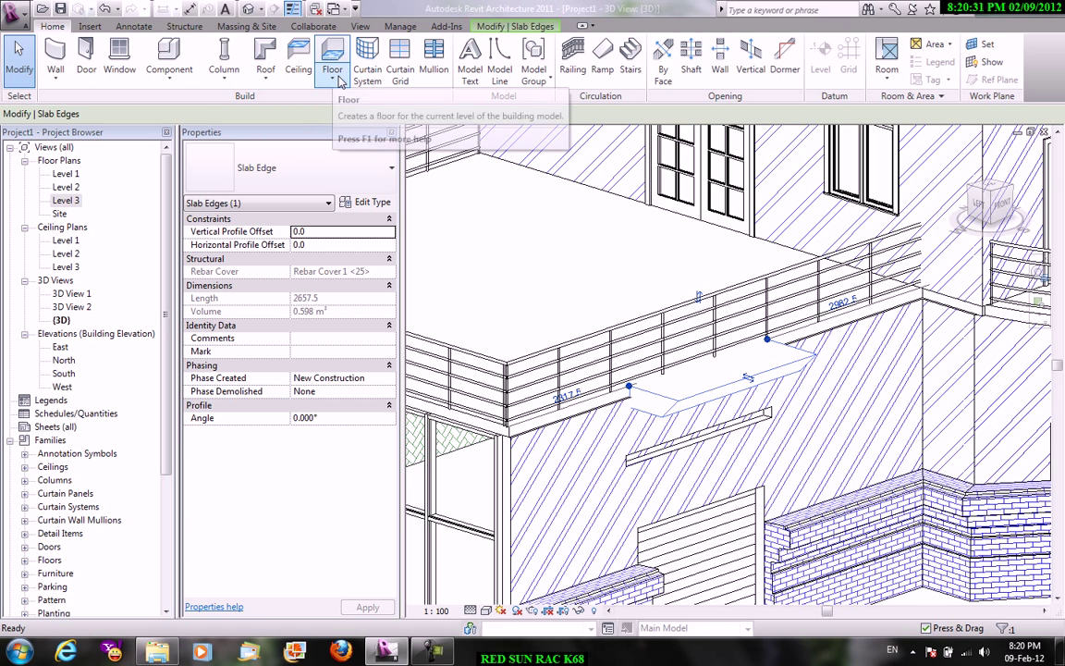
pyautogui.click(514, 27)
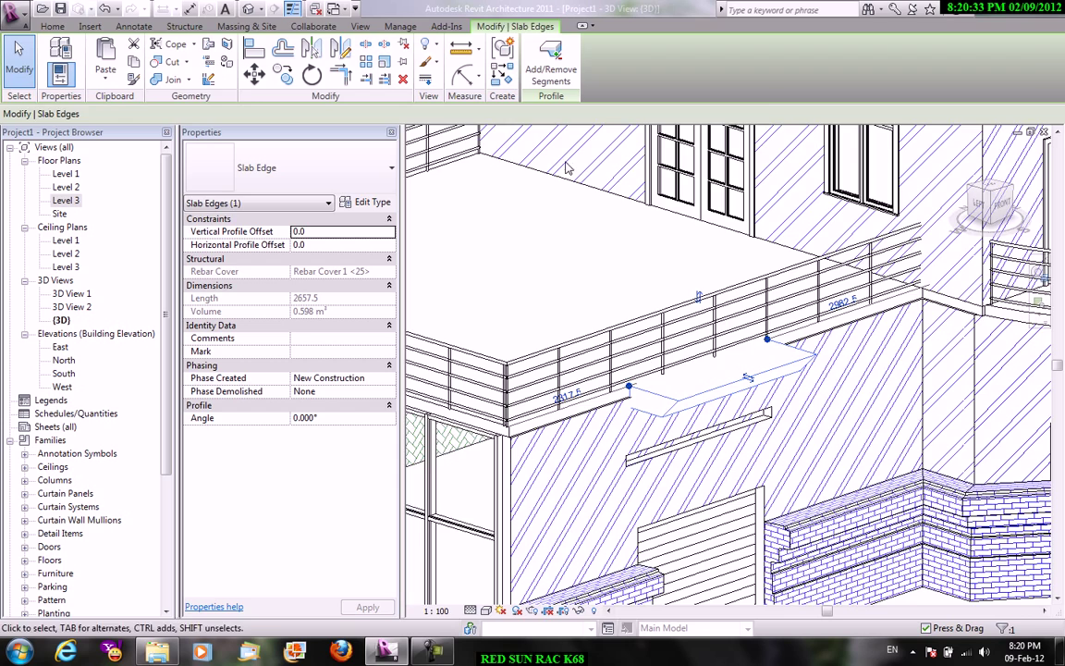
pyautogui.scroll(1, 563, 168)
pyautogui.moveTo(563, 167); pyautogui.dragTo(714, 177, button='middle')
pyautogui.click(53, 26)
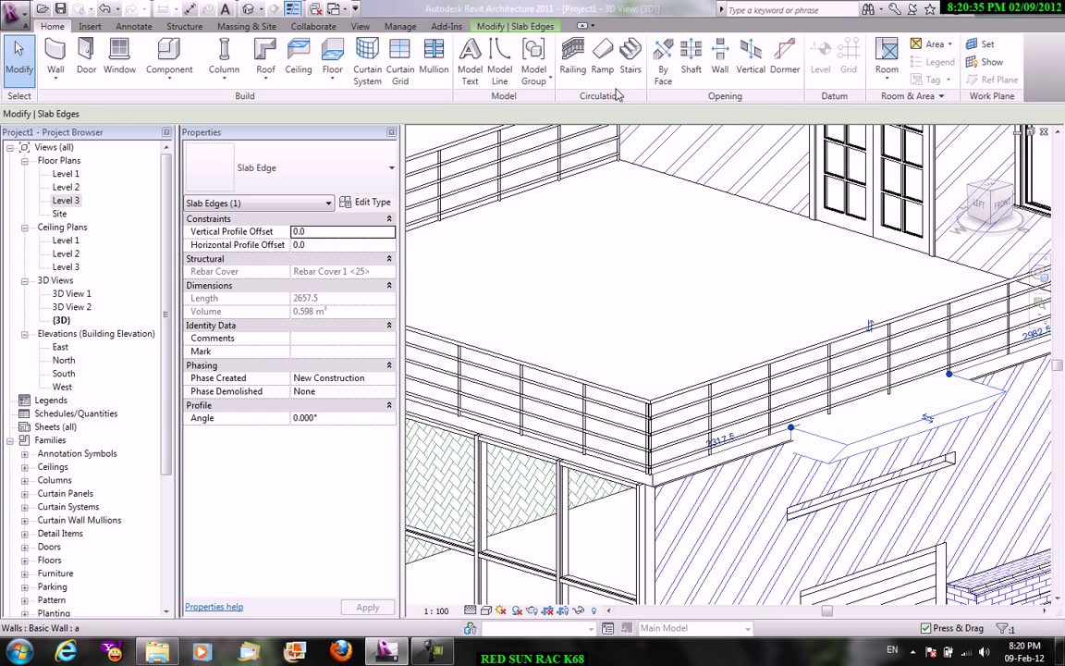
# Deselect the slab edge and open the Level 1 floor plan
pyautogui.press('Escape')
pyautogui.scroll(-2, 662, 272)
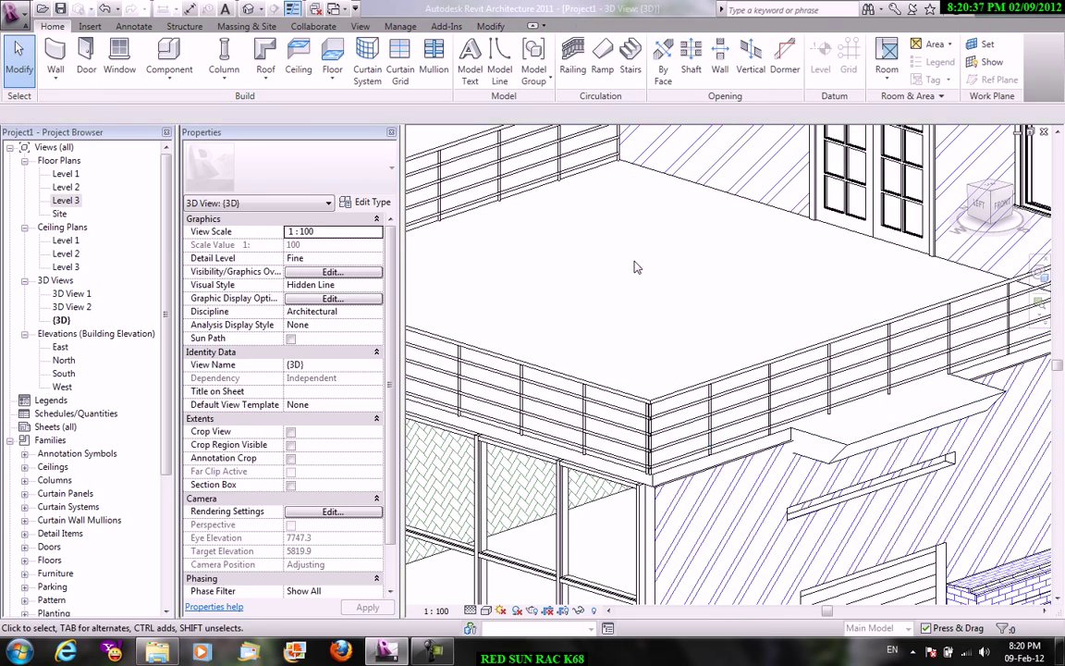
pyautogui.scroll(-3, 662, 272)
pyautogui.doubleClick(65, 174)
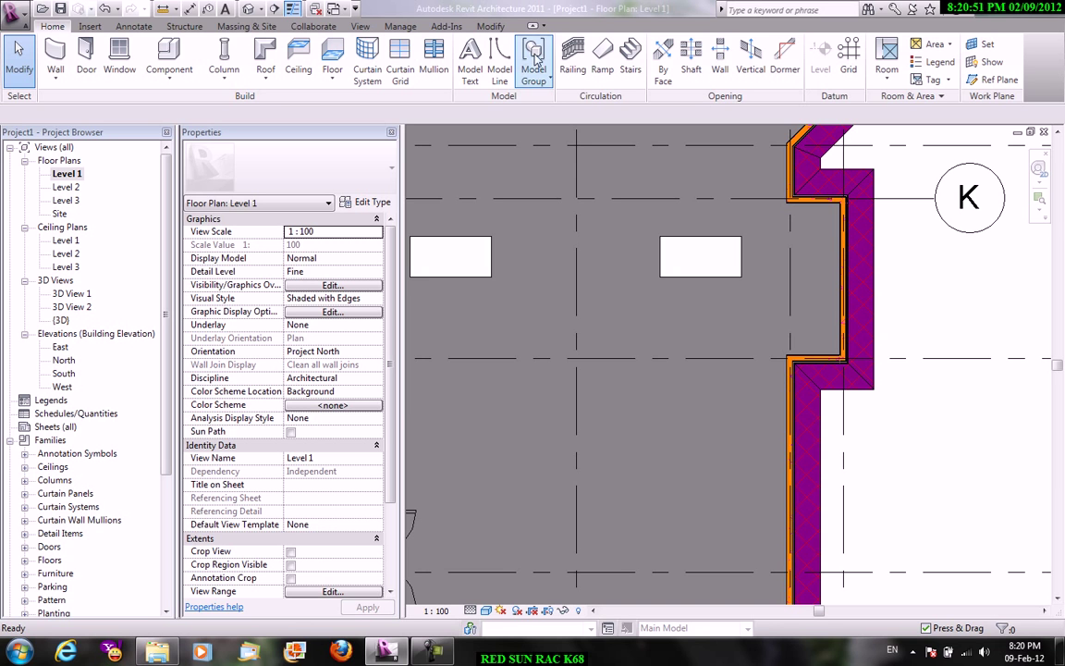
# Start a stair from Level 1 to Level 2 and sketch a straight horizontal 22-riser run in the empty area west of the building
pyautogui.click(634, 76)
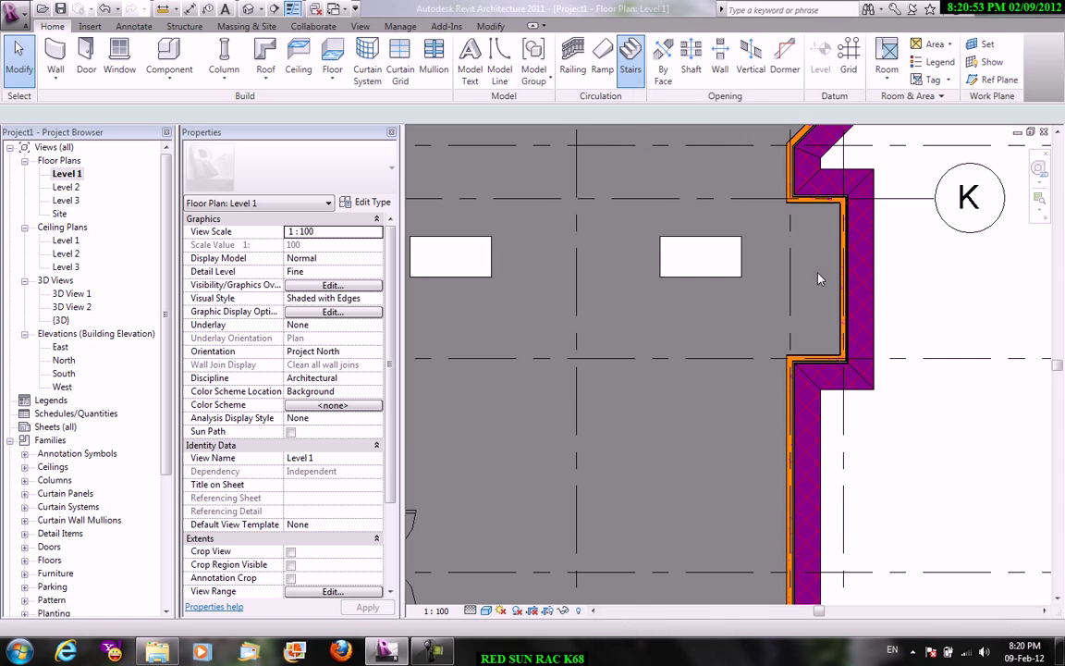
pyautogui.scroll(-2, 807, 305)
pyautogui.scroll(-4, 913, 247)
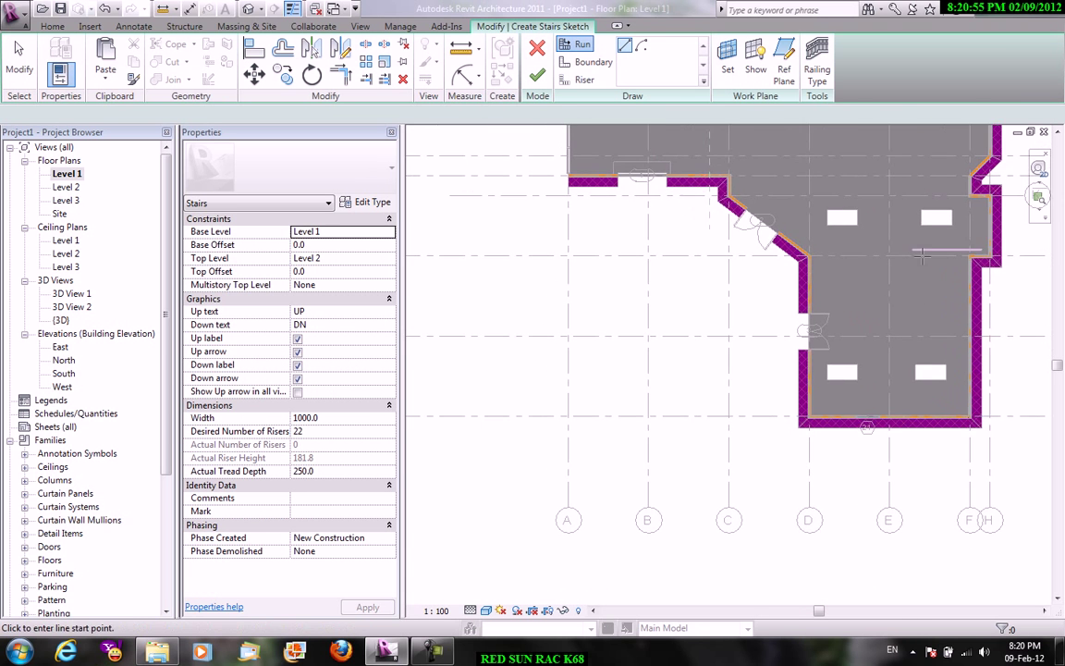
pyautogui.moveTo(898, 446); pyautogui.dragTo(879, 459, button='middle')
pyautogui.moveTo(866, 390); pyautogui.dragTo(953, 354, button='middle')
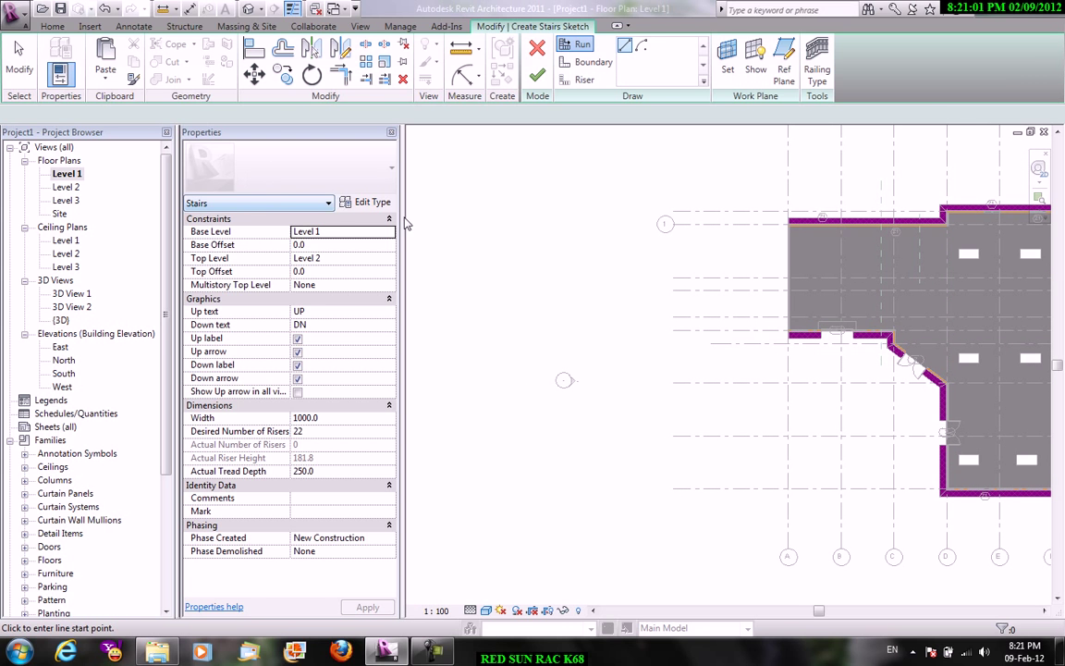
pyautogui.moveTo(550, 324)
pyautogui.mouseDown(button='middle')
pyautogui.moveTo(649, 283)
pyautogui.moveTo(622, 275)
pyautogui.mouseUp(button='middle')
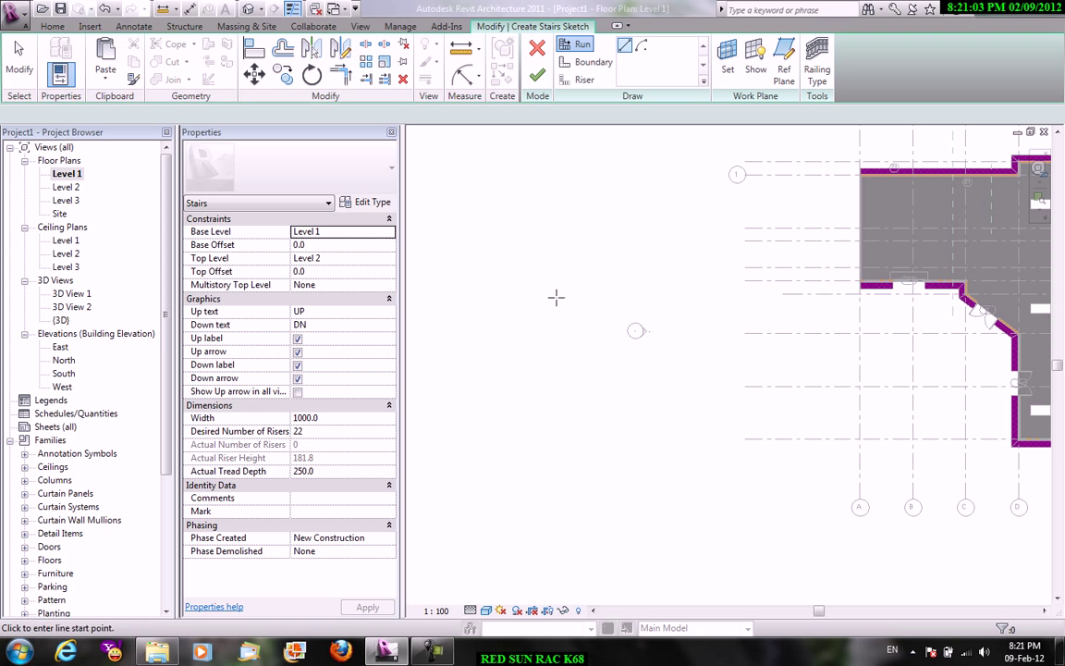
pyautogui.click(606, 297)
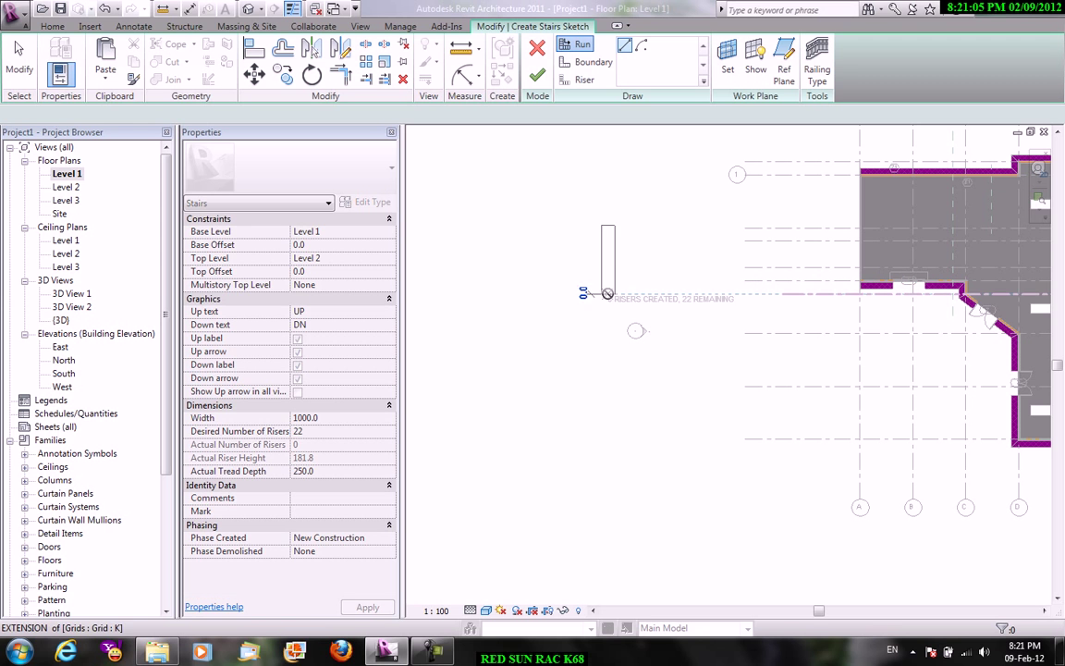
pyautogui.click(740, 294)
pyautogui.rightClick(626, 222)
pyautogui.click(671, 230)
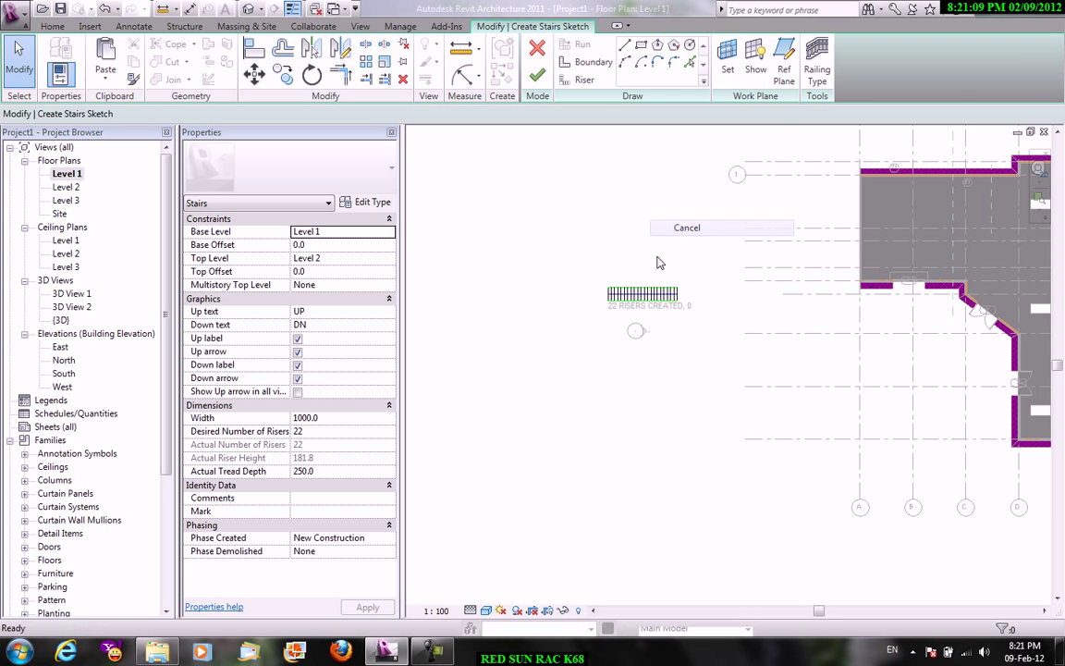
# Examine the risers, boundary lines and run line of the straight stair sketch up close
pyautogui.scroll(3, 641, 279)
pyautogui.moveTo(641, 278); pyautogui.dragTo(653, 308, button='middle')
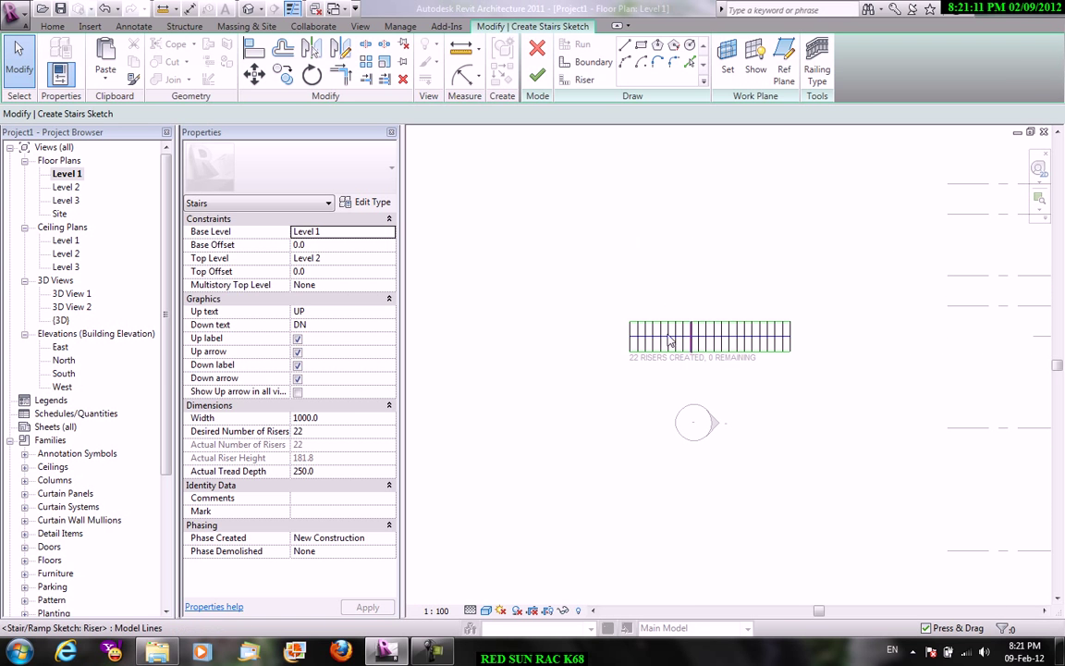
pyautogui.scroll(2, 684, 291)
pyautogui.rightClick(596, 204)
pyautogui.click(621, 218)
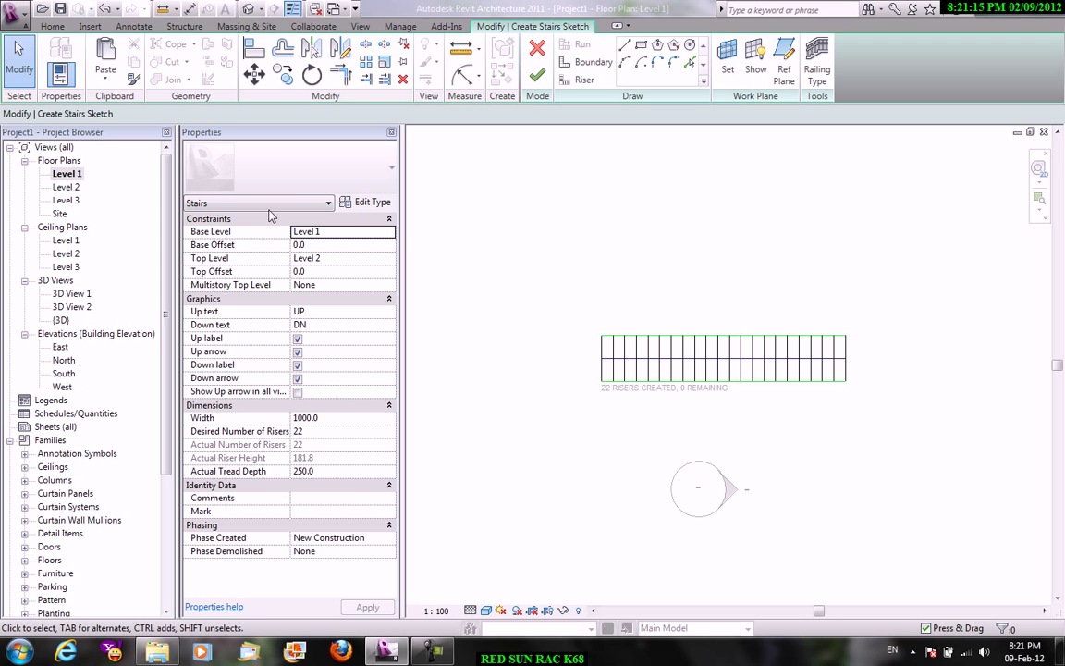
pyautogui.rightClick(566, 214)
pyautogui.click(591, 227)
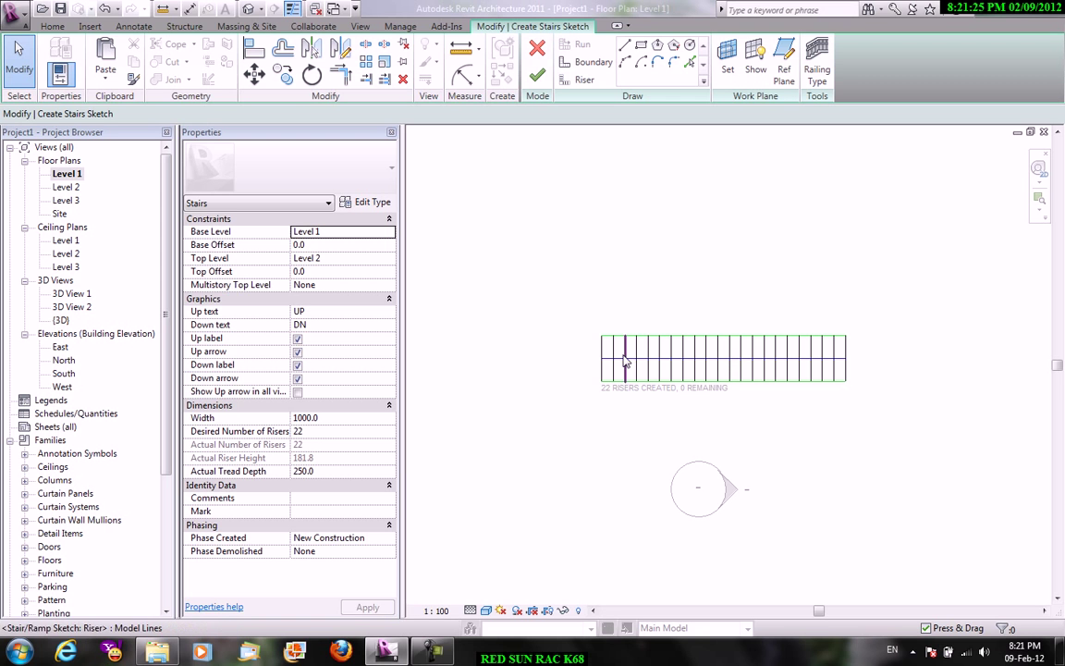
pyautogui.rightClick(535, 167)
pyautogui.click(552, 174)
pyautogui.scroll(2, 599, 350)
pyautogui.scroll(-3, 653, 294)
pyautogui.moveTo(661, 281); pyautogui.dragTo(637, 261, button='middle')
pyautogui.scroll(8, 574, 366)
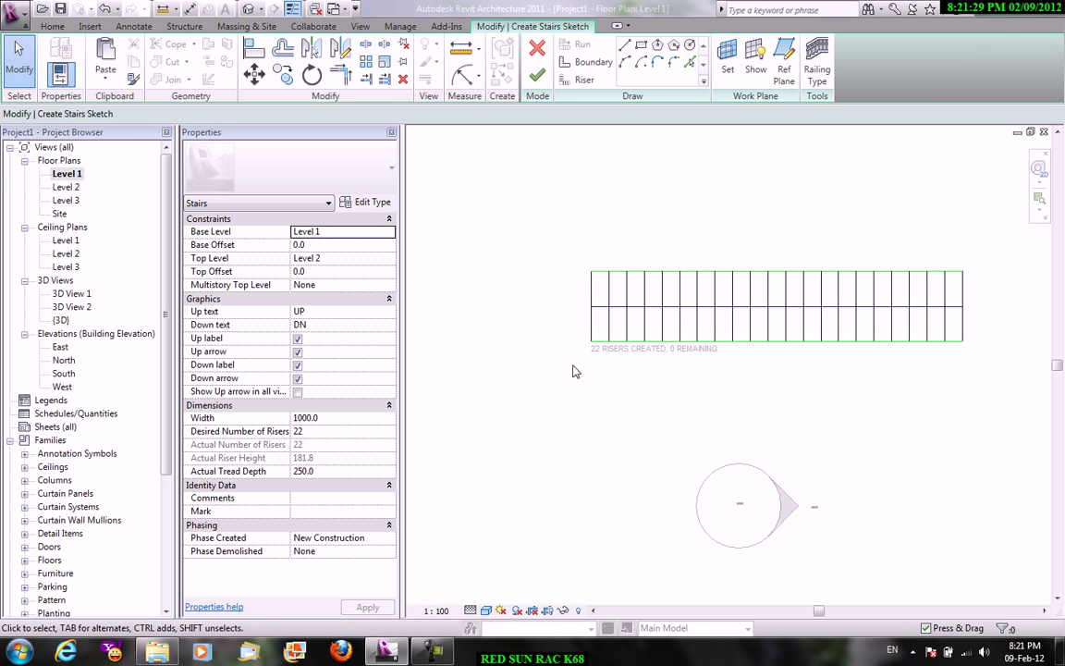
pyautogui.moveTo(614, 365); pyautogui.dragTo(589, 408, button='middle')
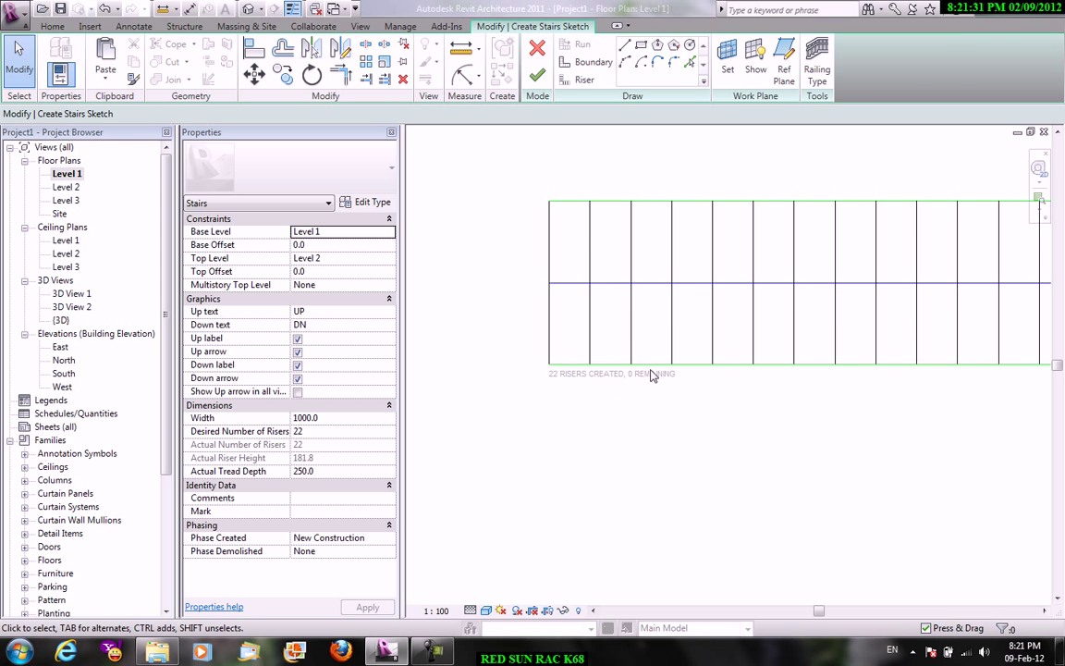
pyautogui.scroll(-5, 649, 374)
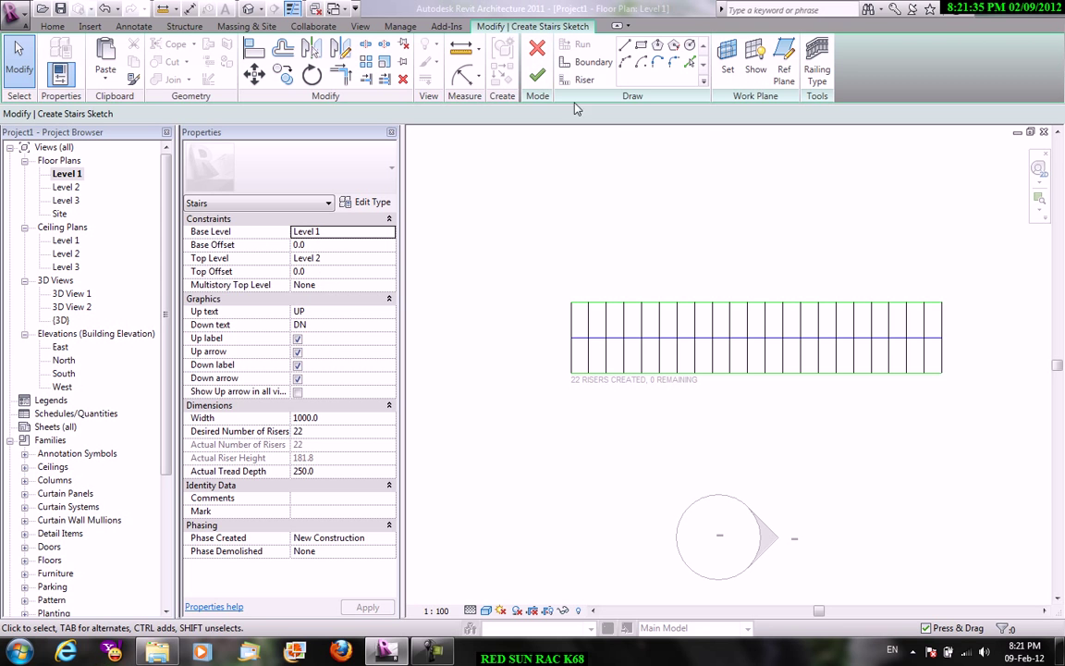
# Finish the sketch of the straight stair
pyautogui.click(626, 236)
pyautogui.scroll(-4, 650, 245)
pyautogui.moveTo(742, 260); pyautogui.dragTo(800, 259, button='middle')
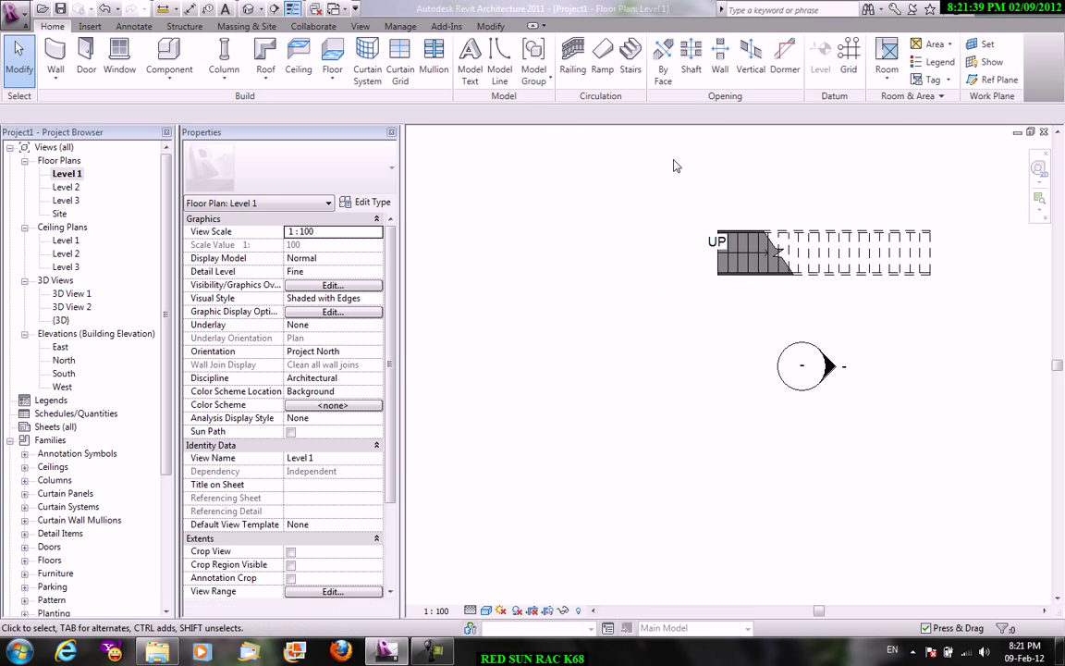
# Start another stair west of the straight one and sketch a 2500 mm horizontal first run with 11 risers
pyautogui.click(631, 57)
pyautogui.moveTo(537, 259); pyautogui.dragTo(553, 301, button='middle')
pyautogui.scroll(2, 619, 242)
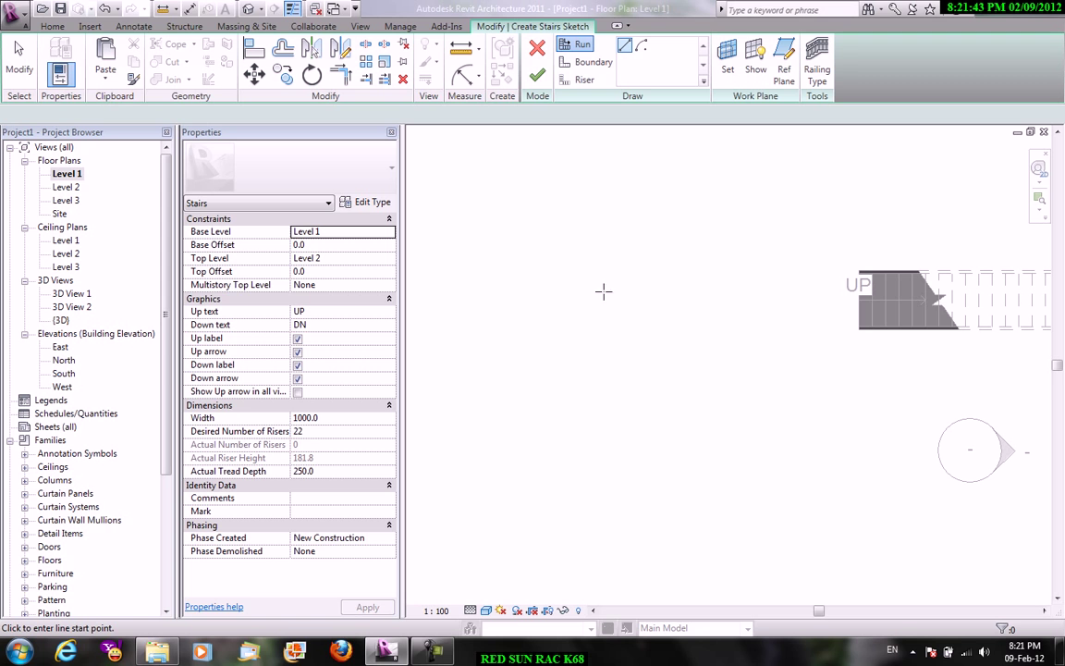
pyautogui.click(547, 300)
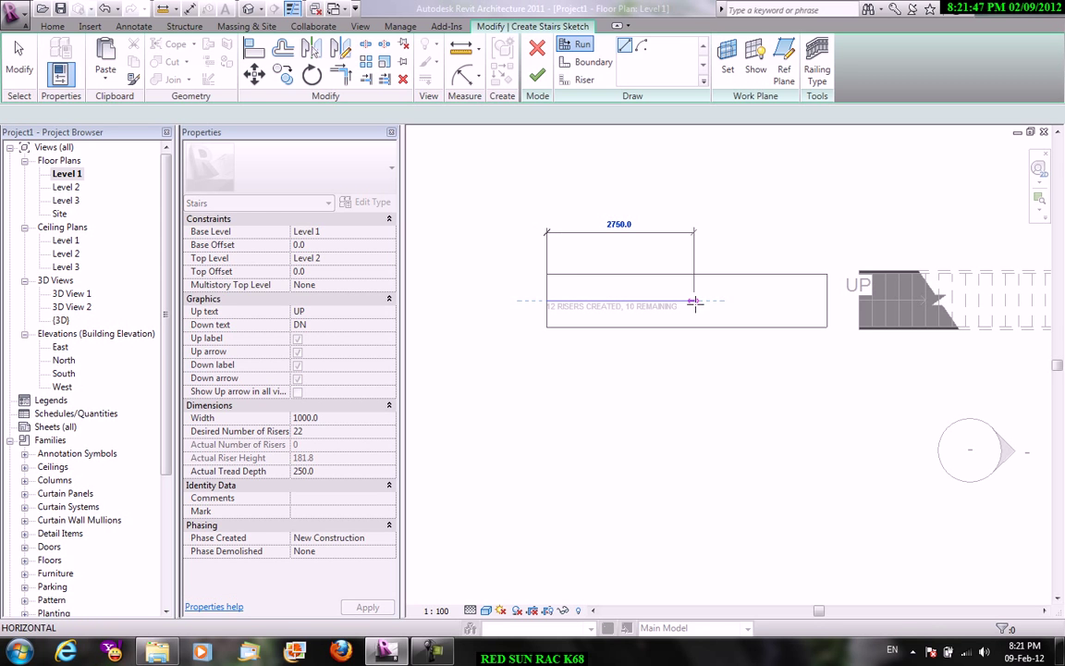
pyautogui.click(679, 300)
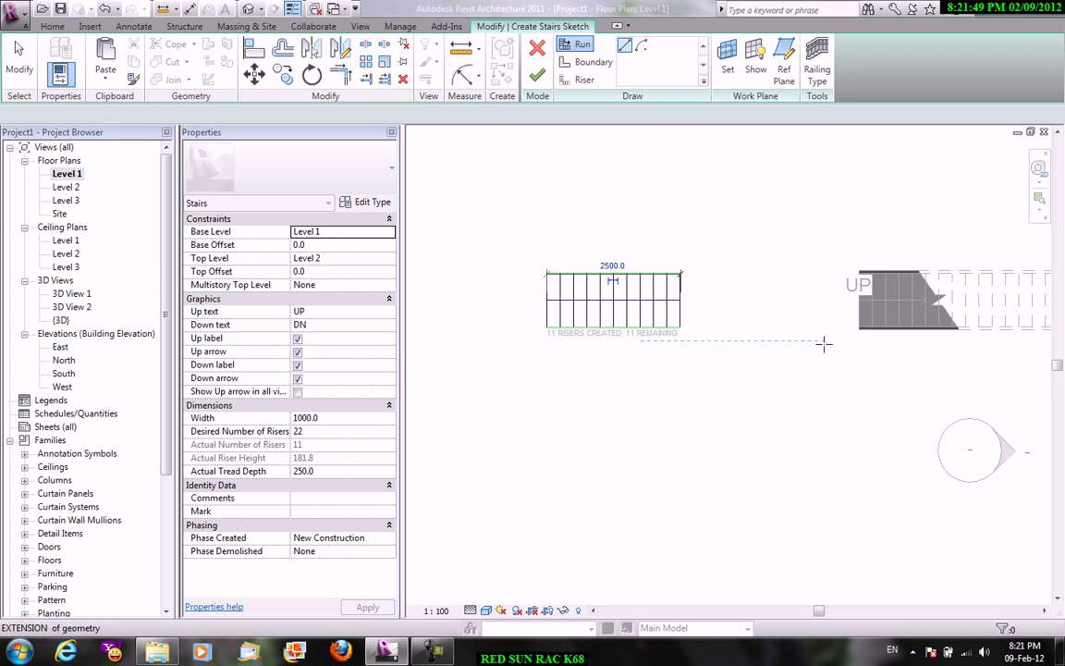
# Add a perpendicular downward run with the remaining 11 risers beyond the first run's east end, and finish the L-shaped stair
pyautogui.click(730, 323)
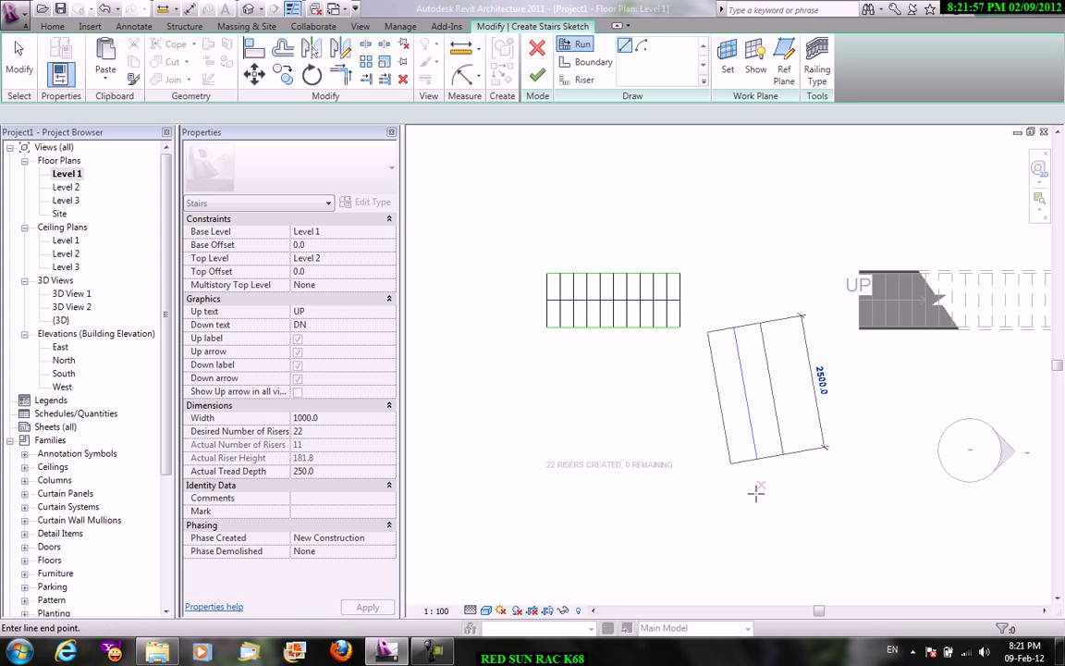
pyautogui.click(729, 486)
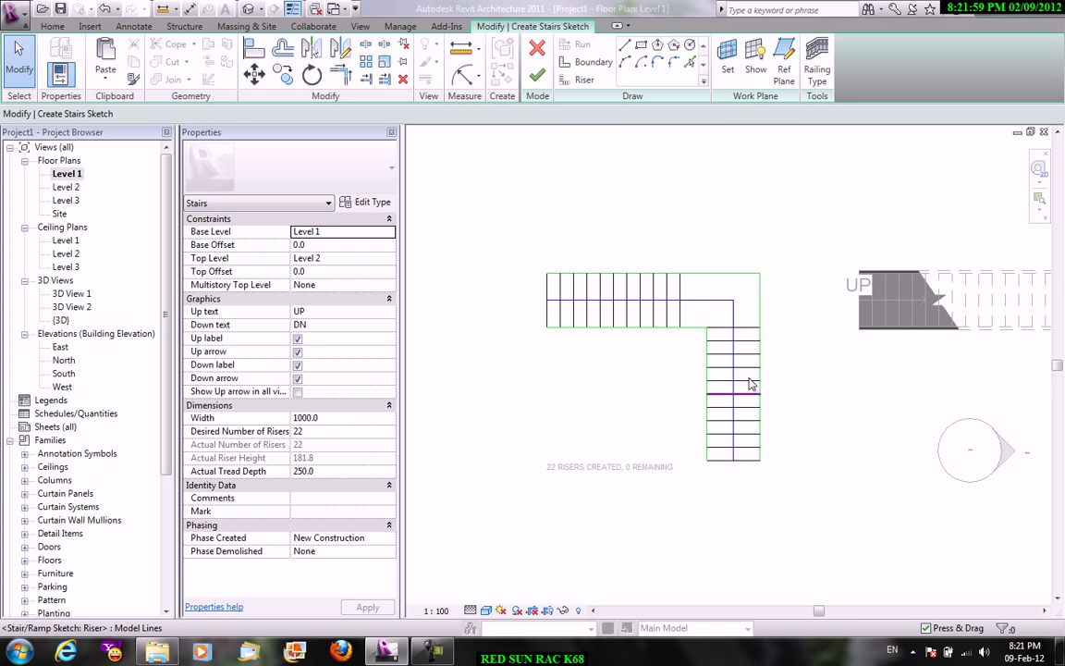
pyautogui.rightClick(625, 213)
pyautogui.click(638, 214)
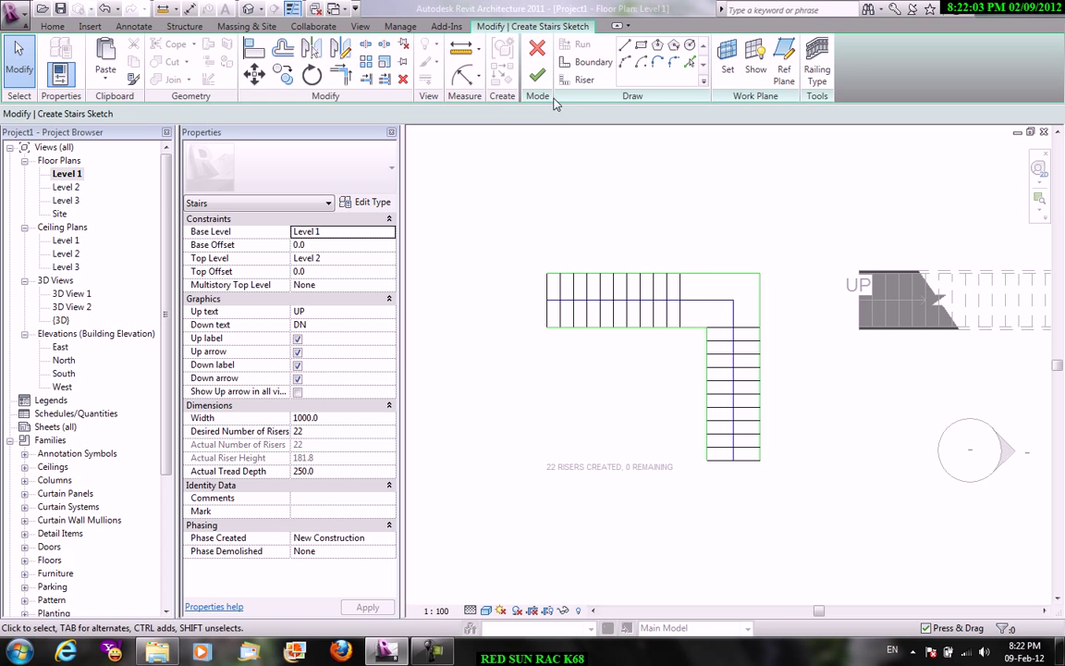
pyautogui.click(537, 74)
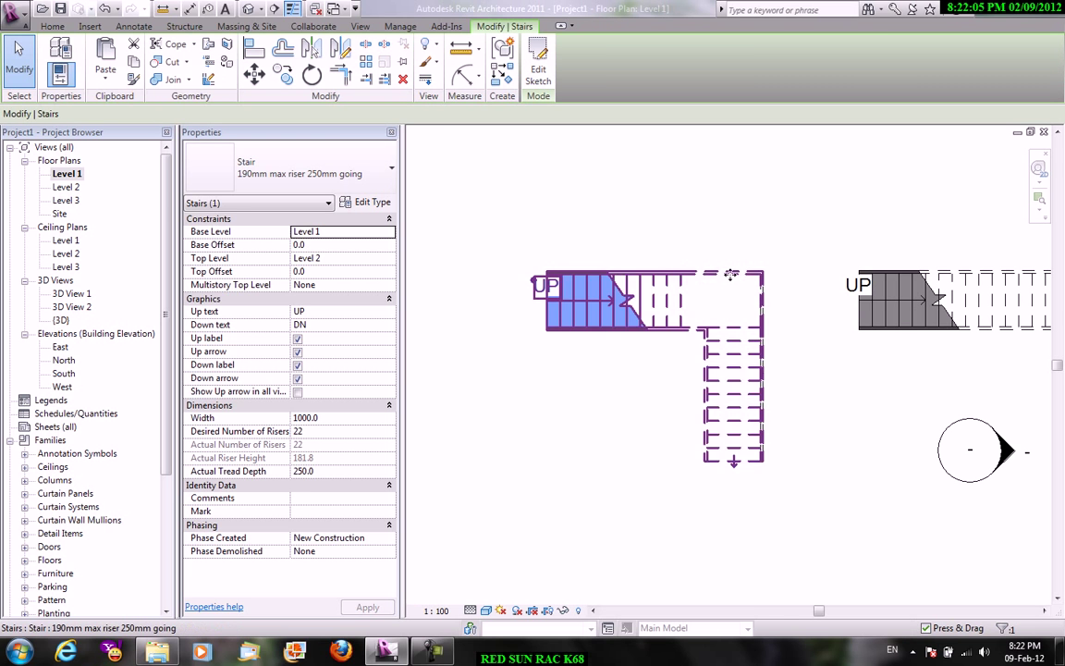
# Open the default 3D view and examine the L-shaped stair's landing and its 1100mm railing
pyautogui.click(360, 25)
pyautogui.click(357, 74)
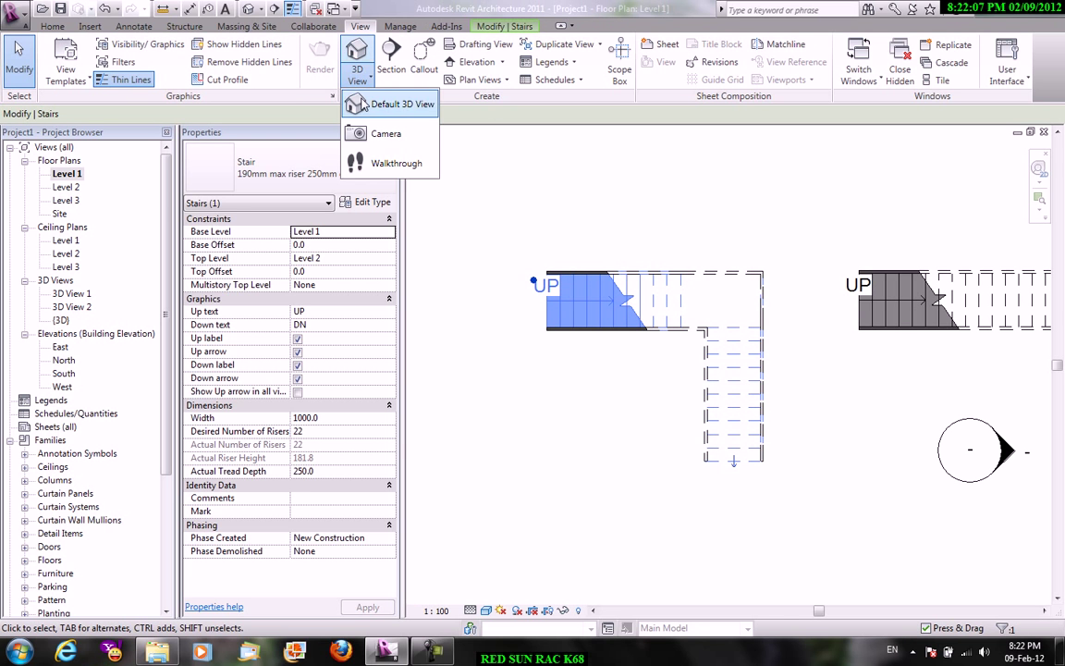
pyautogui.click(380, 105)
pyautogui.scroll(-3, 627, 345)
pyautogui.moveTo(423, 418); pyautogui.dragTo(915, 381, button='middle')
pyautogui.scroll(4, 738, 346)
pyautogui.scroll(2, 771, 351)
pyautogui.scroll(1, 717, 397)
pyautogui.scroll(2, 649, 275)
pyautogui.moveTo(647, 275); pyautogui.dragTo(654, 339, button='middle')
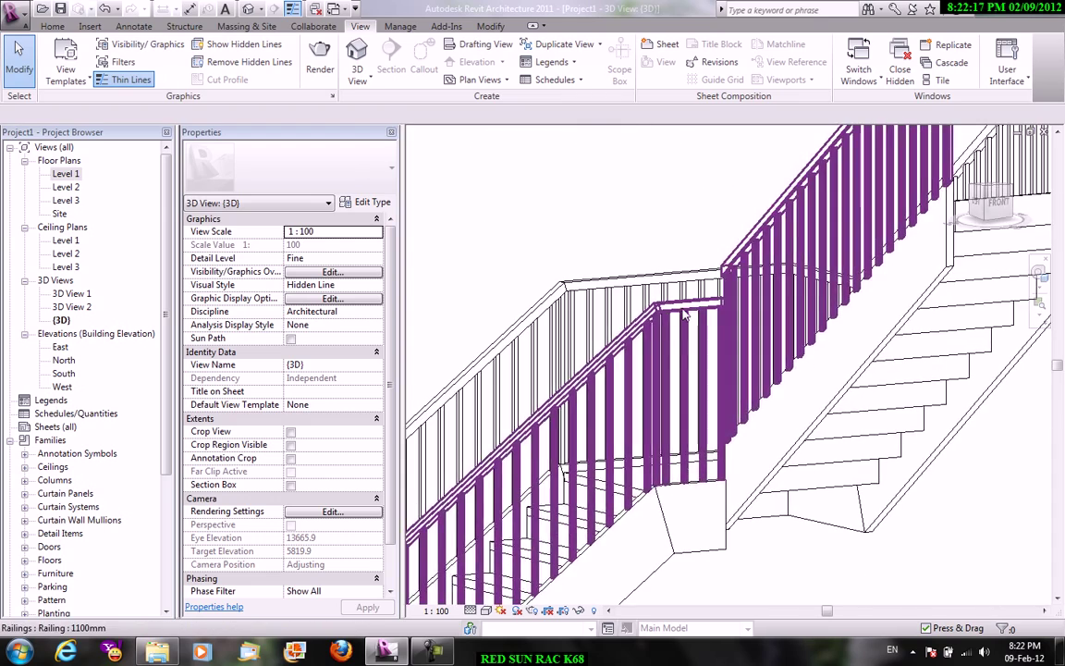
pyautogui.click(654, 339)
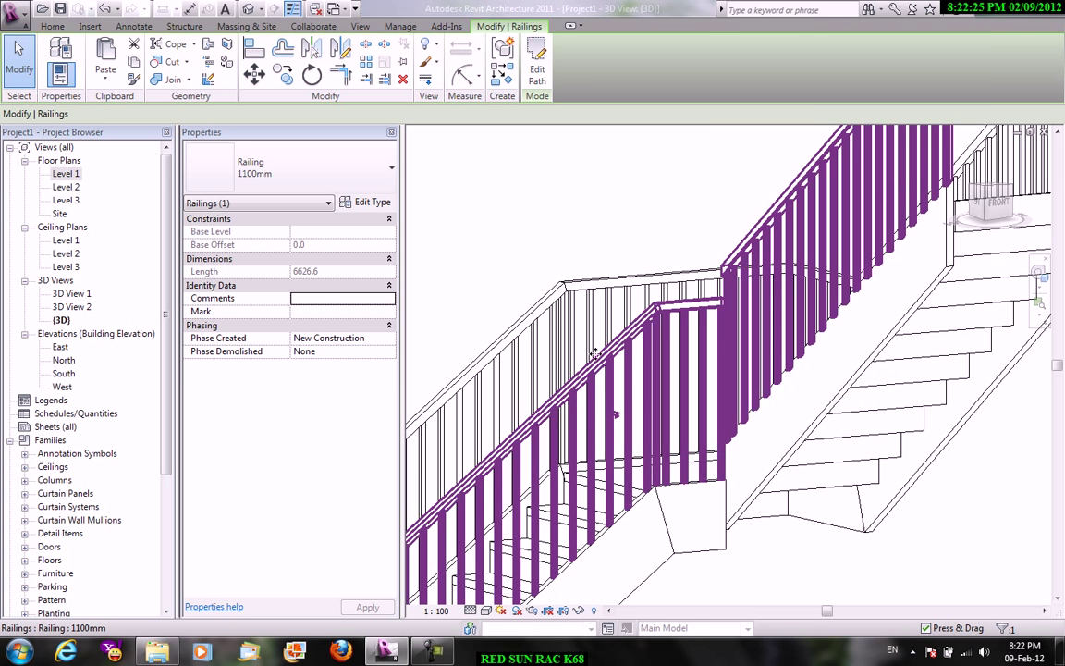
pyautogui.keyDown('shift'); pyautogui.moveTo(730, 296); pyautogui.dragTo(754, 254, button='middle'); pyautogui.keyUp('shift')
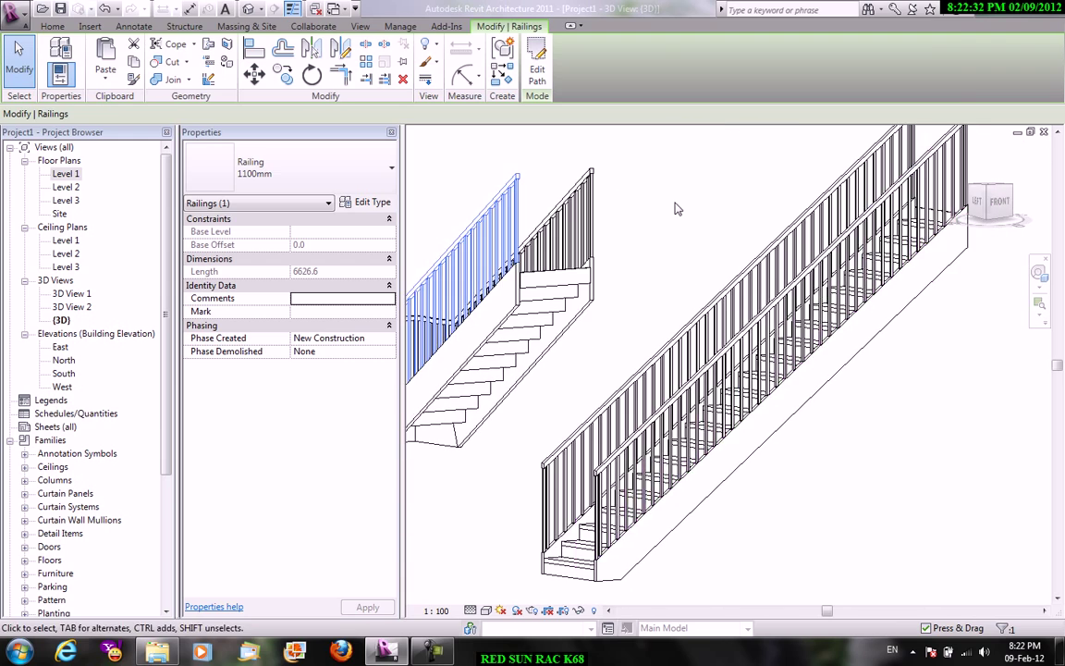
# Inspect the straight stair's properties, deselect it, and compare both stairs in 3D
pyautogui.click(773, 421)
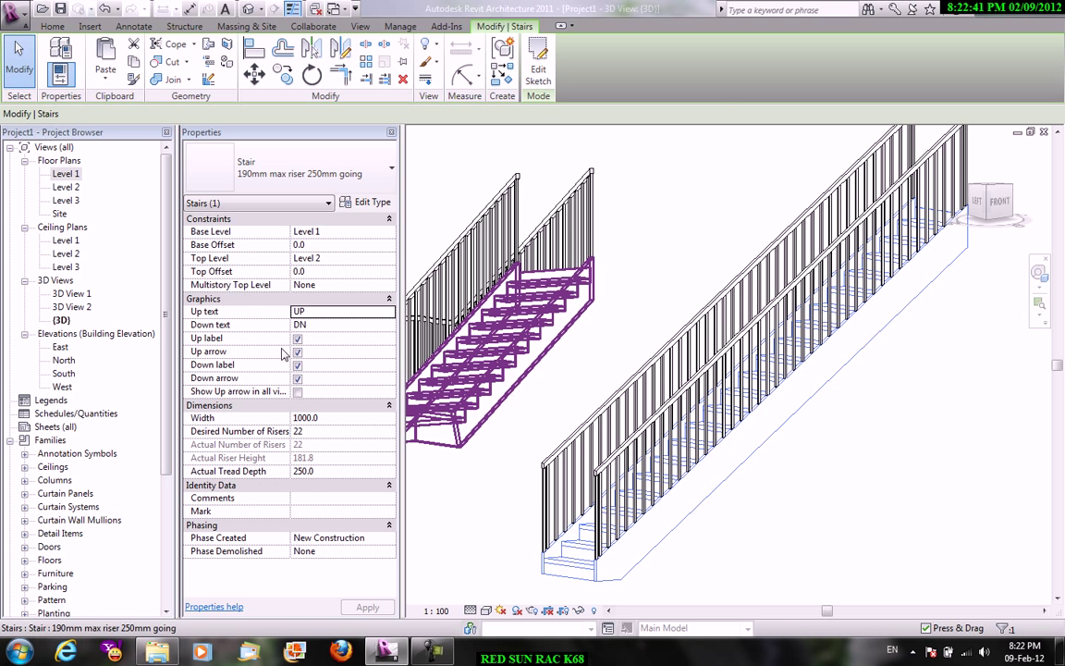
pyautogui.click(710, 208)
pyautogui.moveTo(545, 319); pyautogui.dragTo(855, 243, button='middle')
pyautogui.scroll(-2, 823, 324)
pyautogui.scroll(2, 620, 181)
pyautogui.moveTo(641, 200); pyautogui.dragTo(688, 157, button='middle')
pyautogui.scroll(-2, 684, 162)
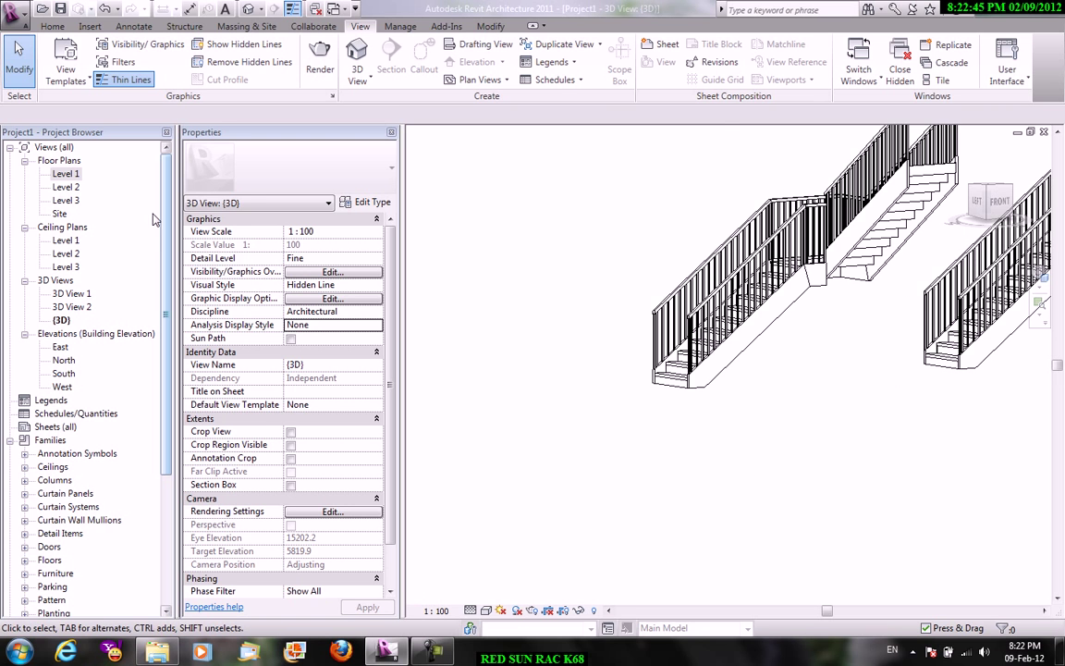
# Return to the Level 1 plan and sketch a new stair's 2500 mm horizontal run with 11 risers west of the L-shaped stair
pyautogui.doubleClick(66, 174)
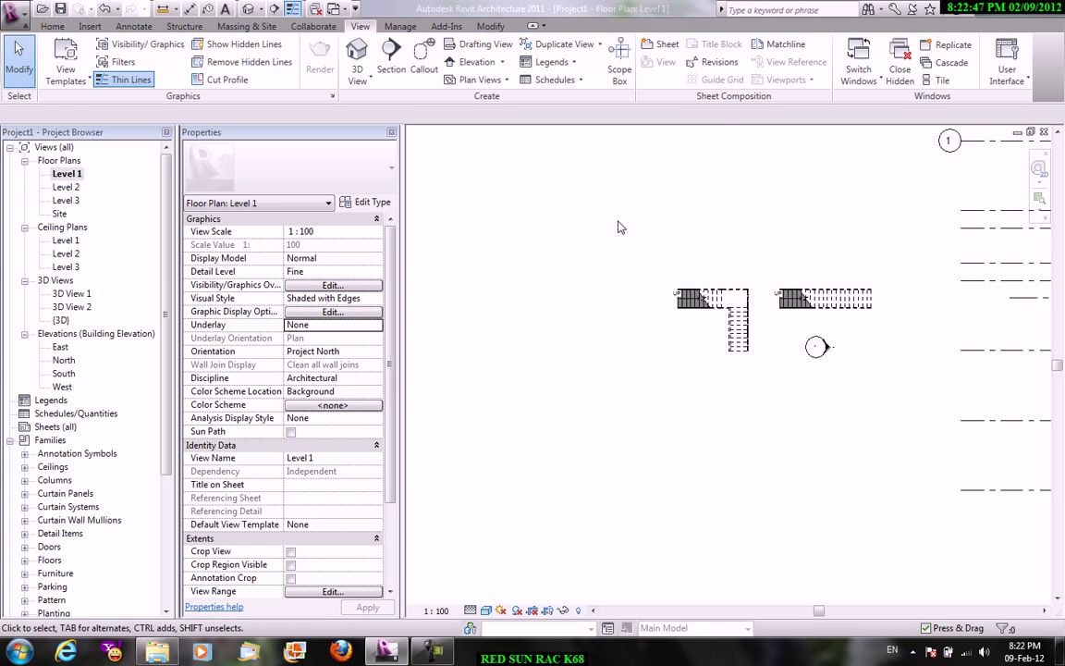
pyautogui.click(51, 28)
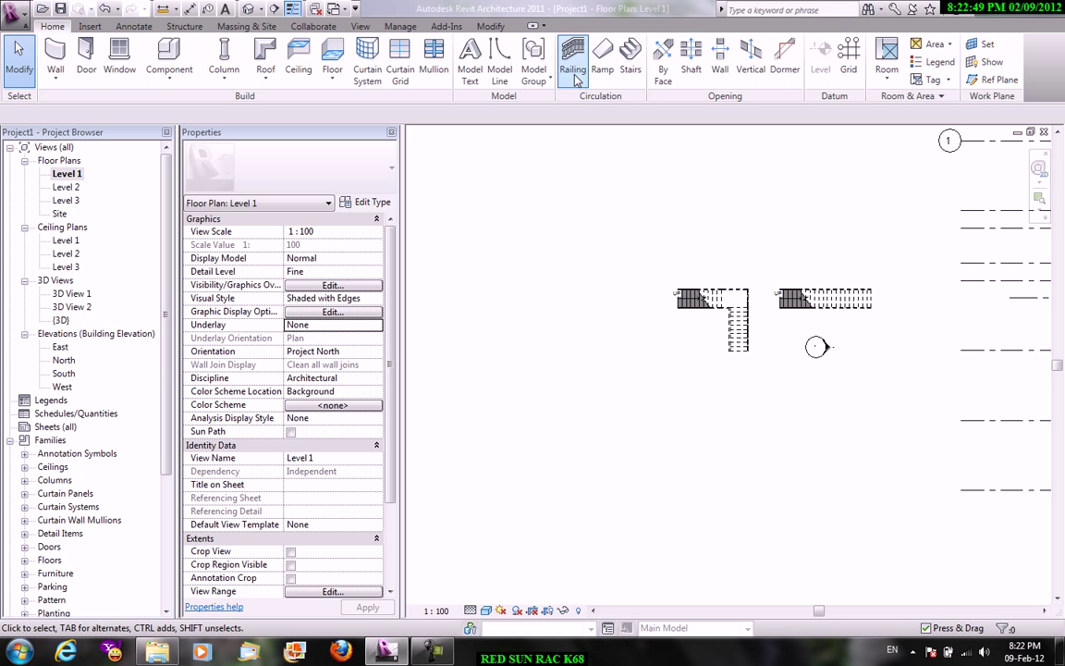
pyautogui.click(630, 57)
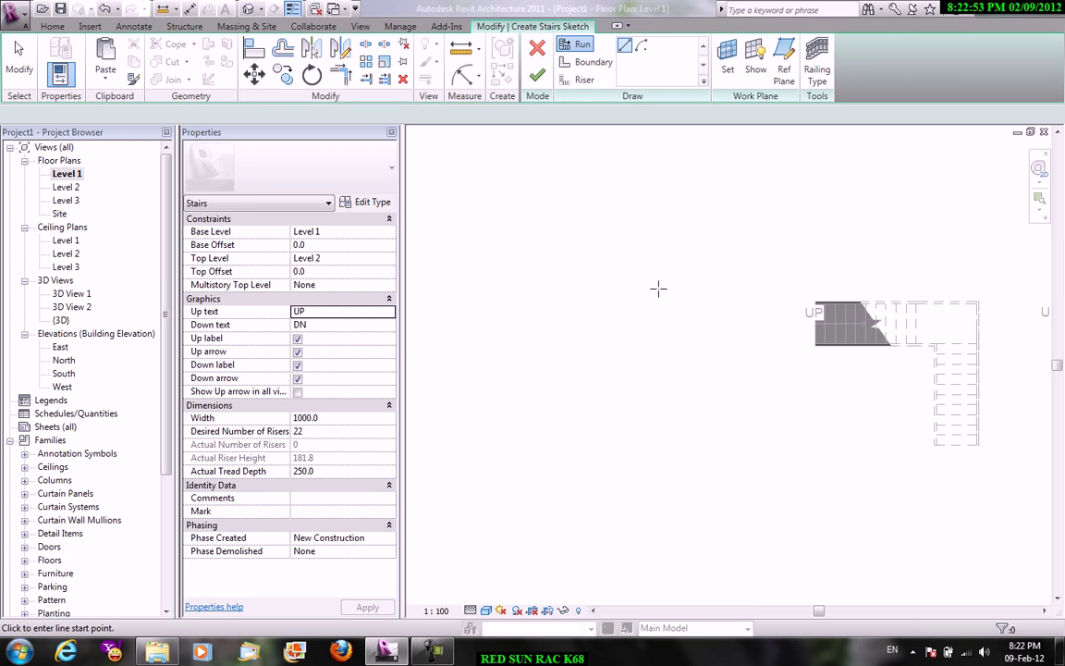
pyautogui.click(574, 319)
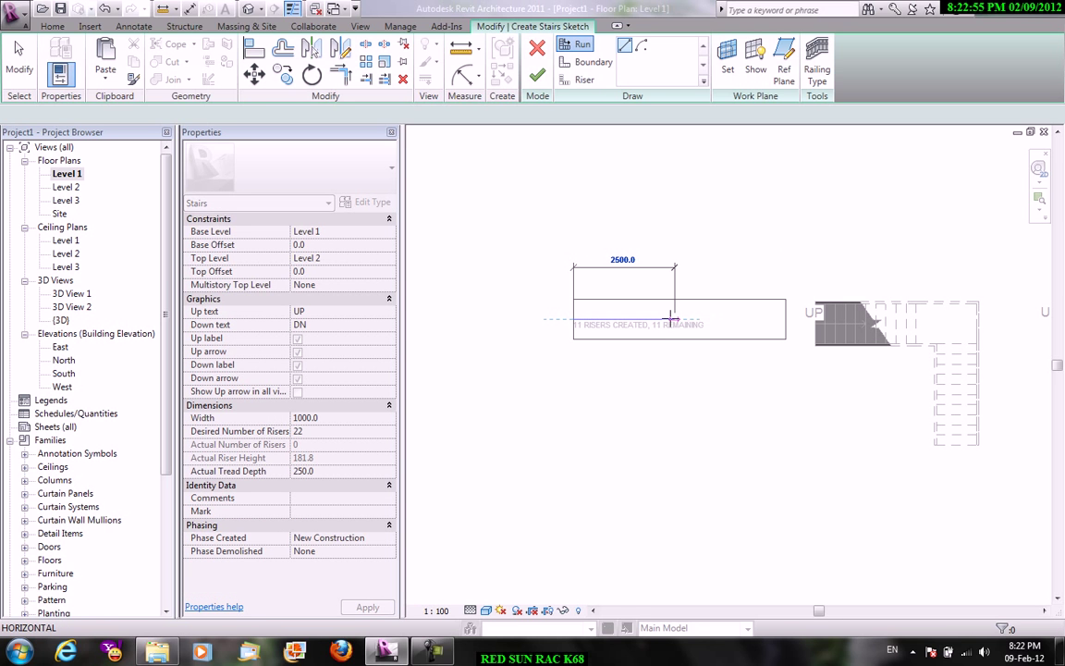
pyautogui.click(674, 320)
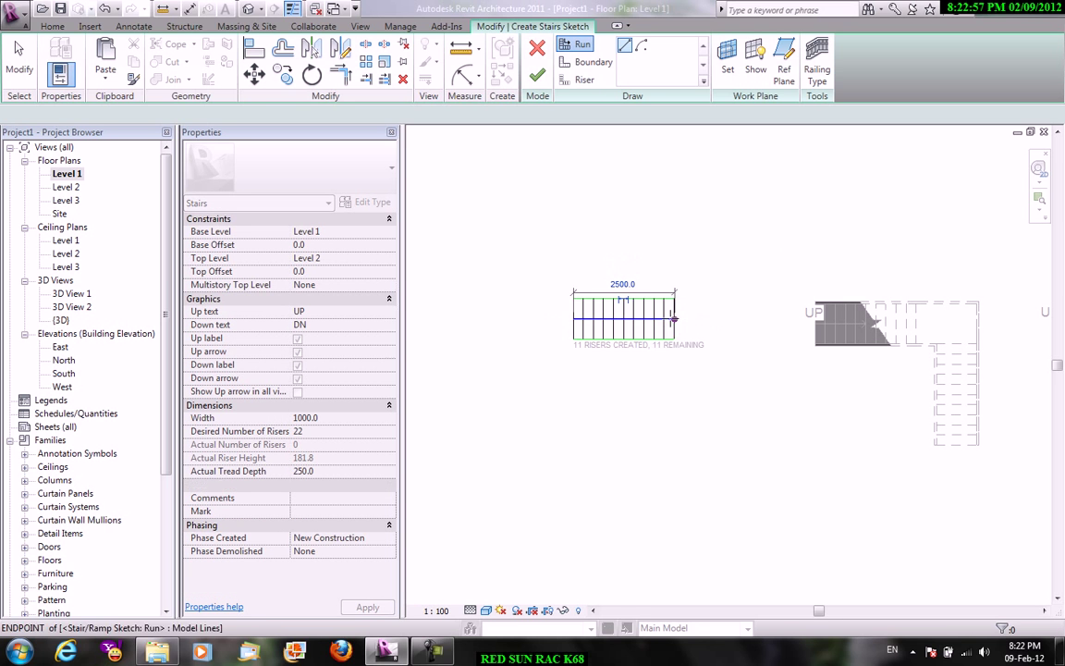
# Add a parallel return run with the remaining 11 risers below the first run to form a U-shaped stair, and leave run drawing
pyautogui.click(672, 378)
pyautogui.click(572, 374)
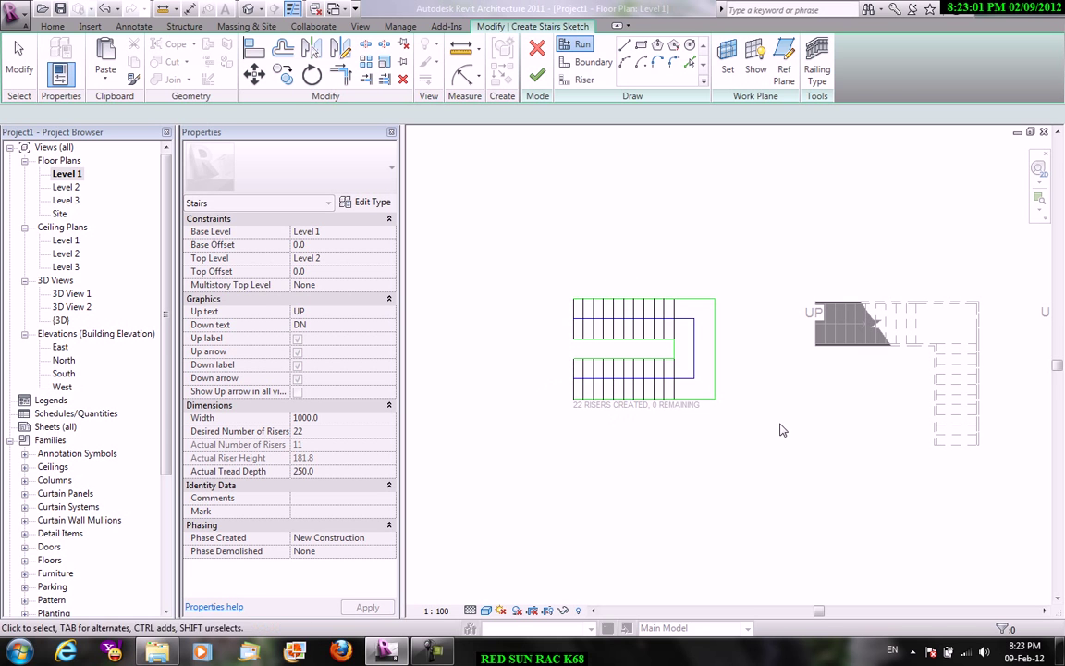
pyautogui.press('Escape')
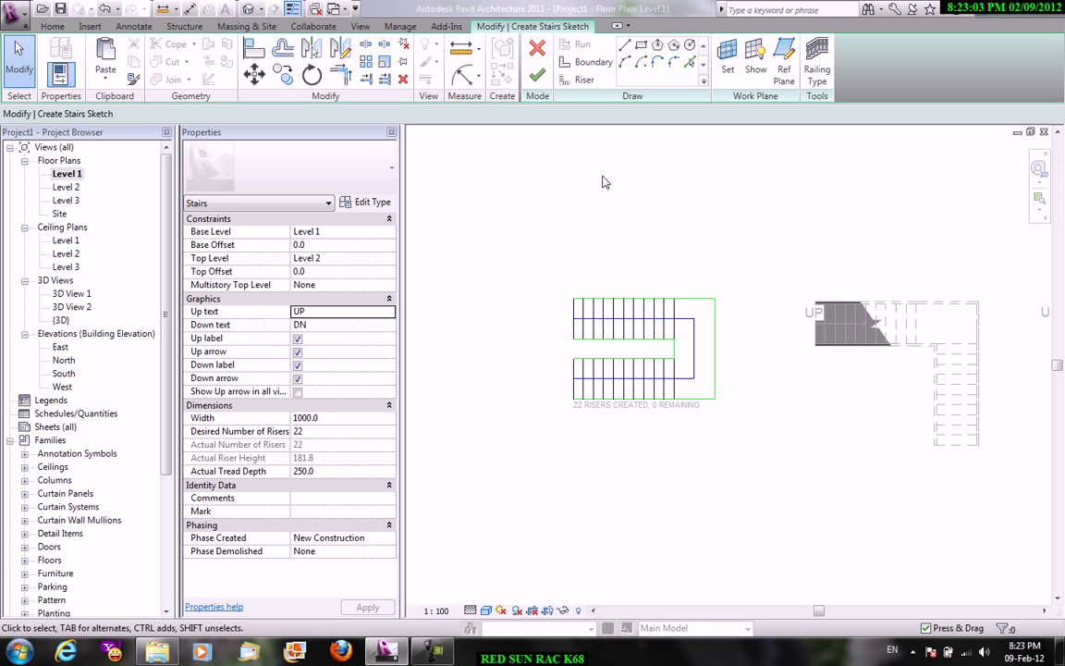
# Finish the U-shaped stair sketch and inspect the stair in the default 3D view
pyautogui.click(537, 76)
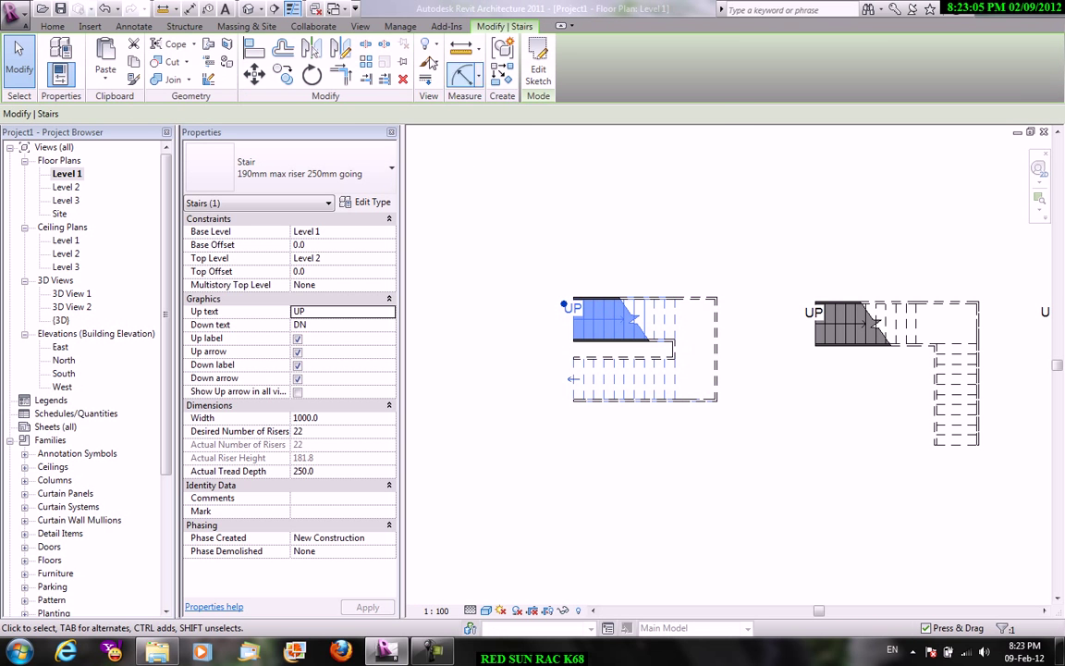
pyautogui.click(360, 26)
pyautogui.click(357, 74)
pyautogui.click(393, 101)
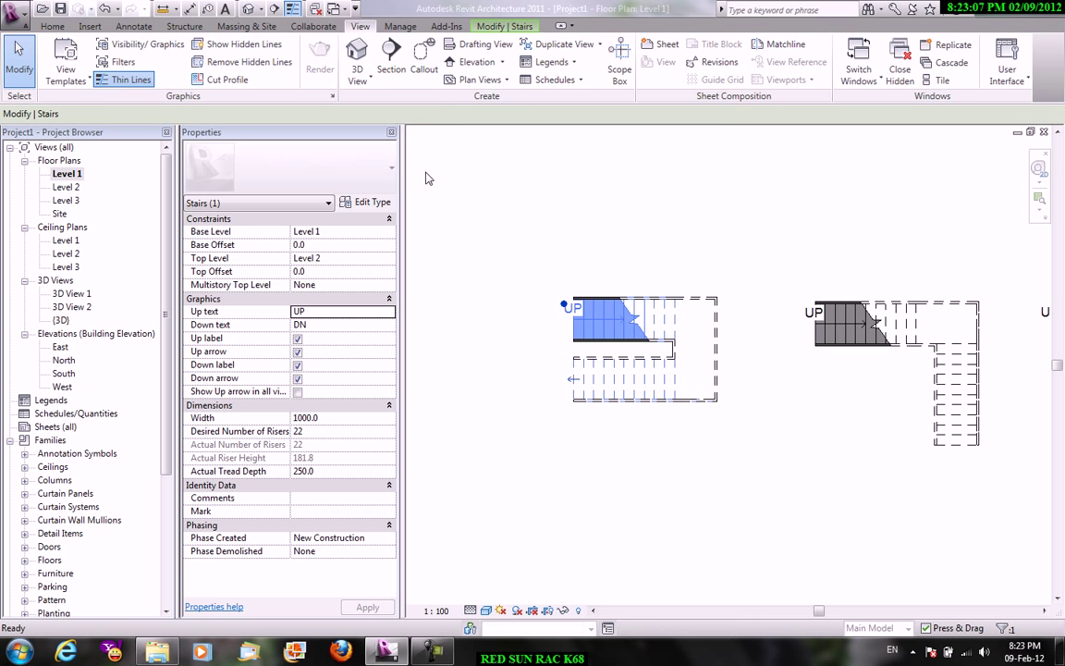
pyautogui.scroll(1, 555, 302)
pyautogui.moveTo(554, 302); pyautogui.dragTo(820, 312, button='middle')
pyautogui.scroll(1, 813, 296)
pyautogui.scroll(2, 822, 310)
# In the Level 1 plan, create a curved stair west of the U-shaped stair from a 2000 mm radius arc run with all 22 risers
pyautogui.doubleClick(66, 173)
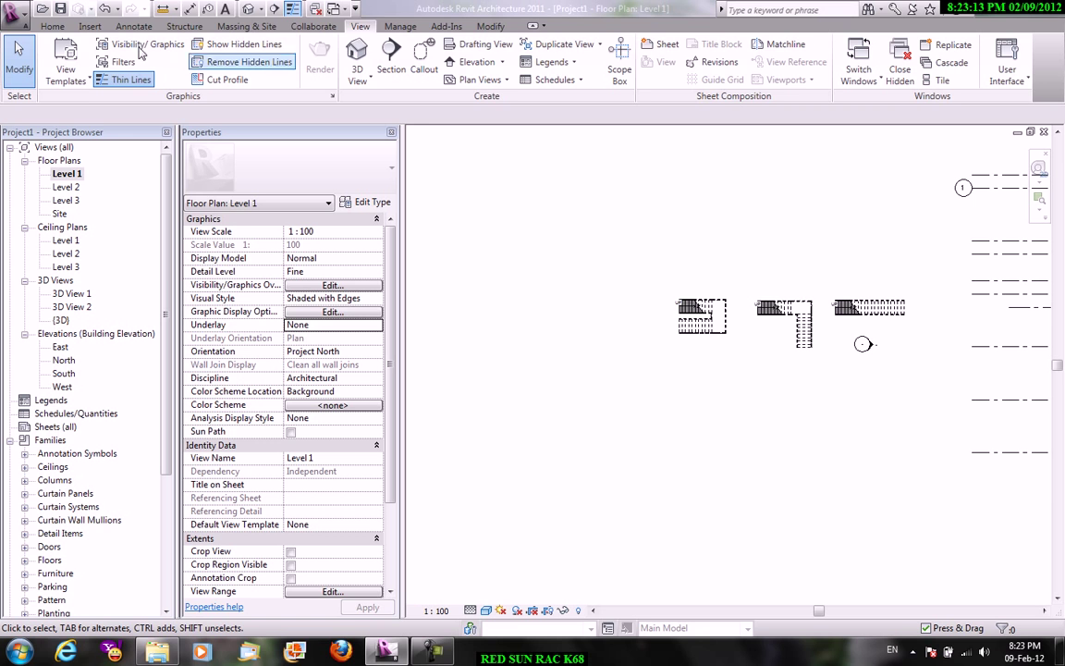
pyautogui.click(52, 27)
pyautogui.click(630, 77)
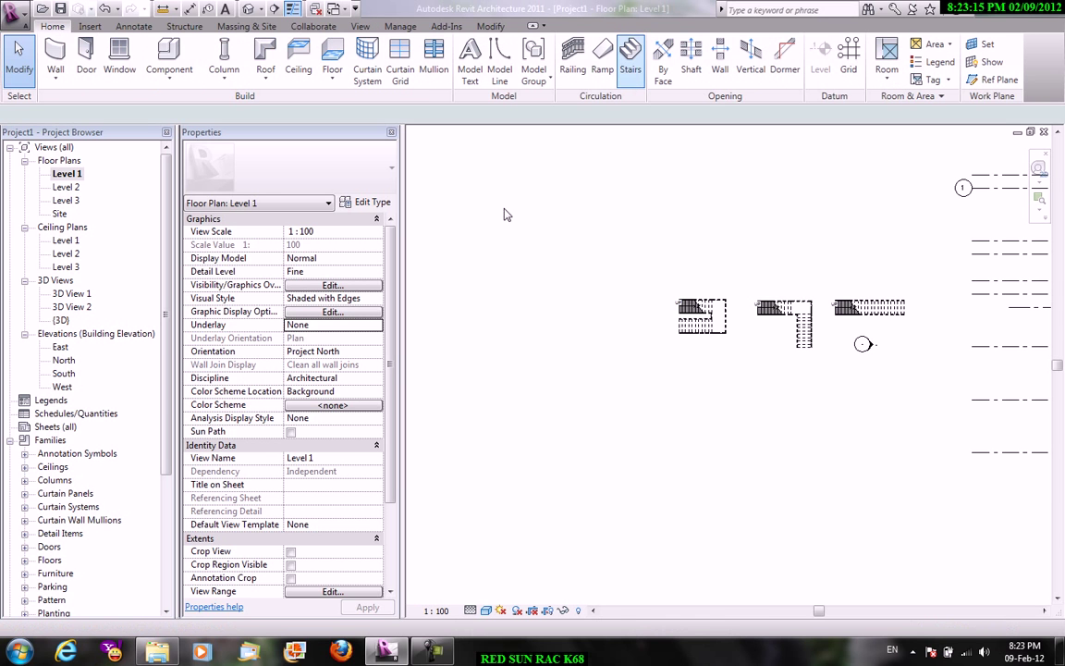
pyautogui.click(638, 49)
pyautogui.click(586, 314)
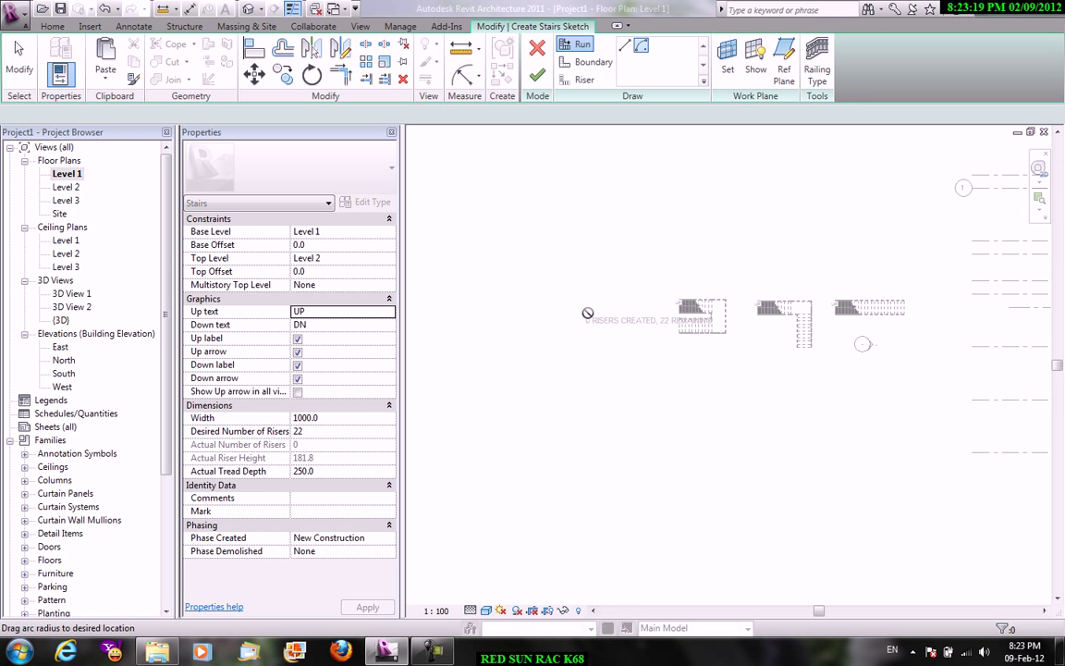
pyautogui.click(617, 315)
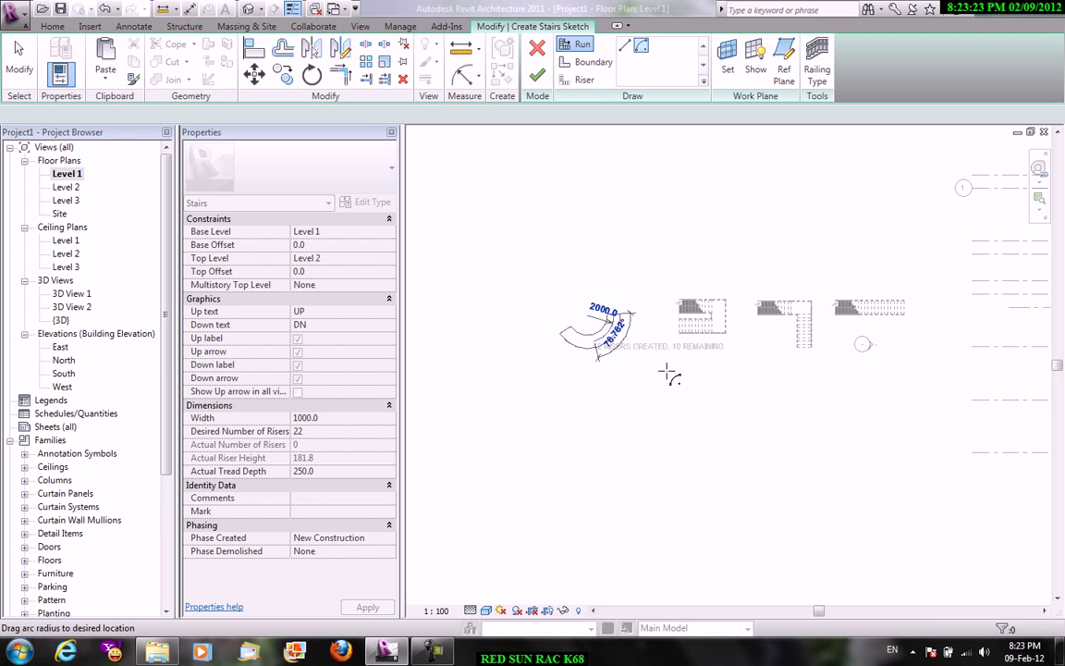
pyautogui.click(500, 371)
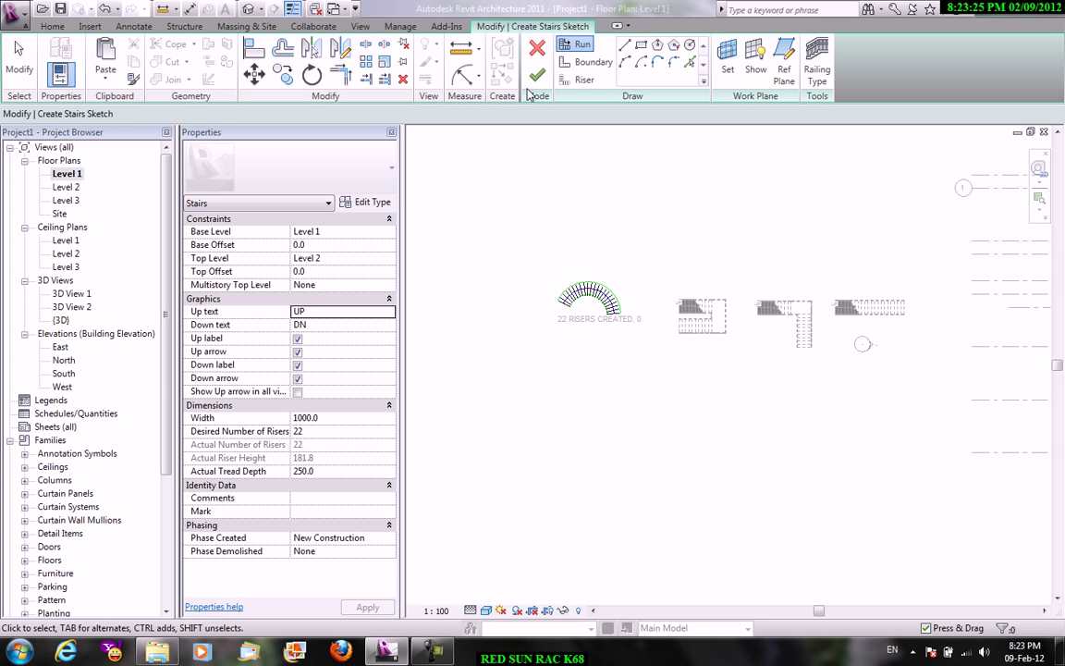
pyautogui.click(537, 74)
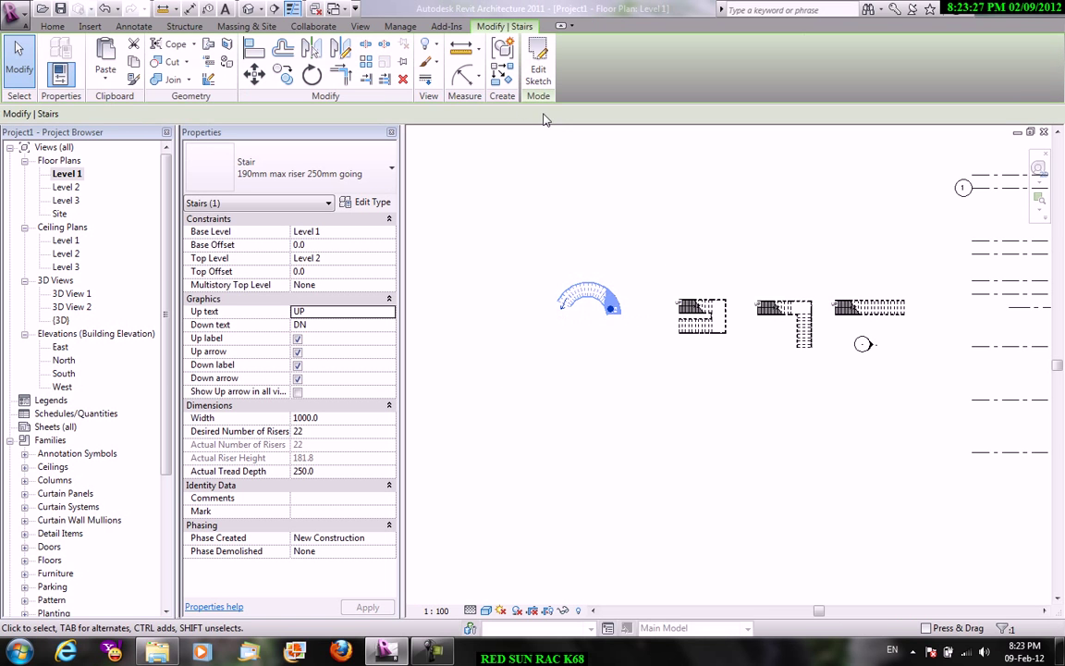
# Open the default 3D view and compare the curved stair with the U-shaped, L-shaped and straight stairs
pyautogui.click(360, 26)
pyautogui.click(357, 74)
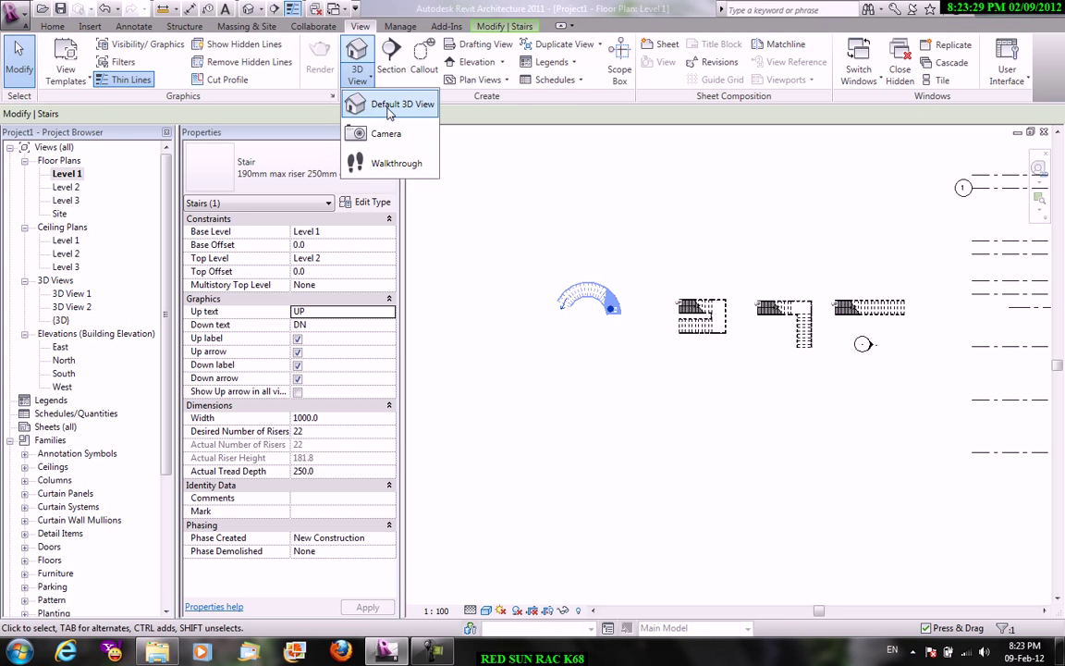
pyautogui.click(399, 105)
pyautogui.scroll(-3, 739, 308)
pyautogui.scroll(-2, 740, 307)
pyautogui.moveTo(740, 307); pyautogui.dragTo(874, 289, button='middle')
pyautogui.scroll(2, 638, 250)
pyautogui.keyDown('shift'); pyautogui.moveTo(592, 243); pyautogui.dragTo(495, 361, button='middle'); pyautogui.keyUp('shift')
pyautogui.scroll(-3, 604, 261)
pyautogui.moveTo(701, 297); pyautogui.dragTo(613, 263, button='middle')
pyautogui.scroll(-2, 887, 289)
pyautogui.scroll(1, 998, 280)
pyautogui.moveTo(999, 280); pyautogui.dragTo(862, 320, button='middle')
pyautogui.scroll(-2, 862, 321)
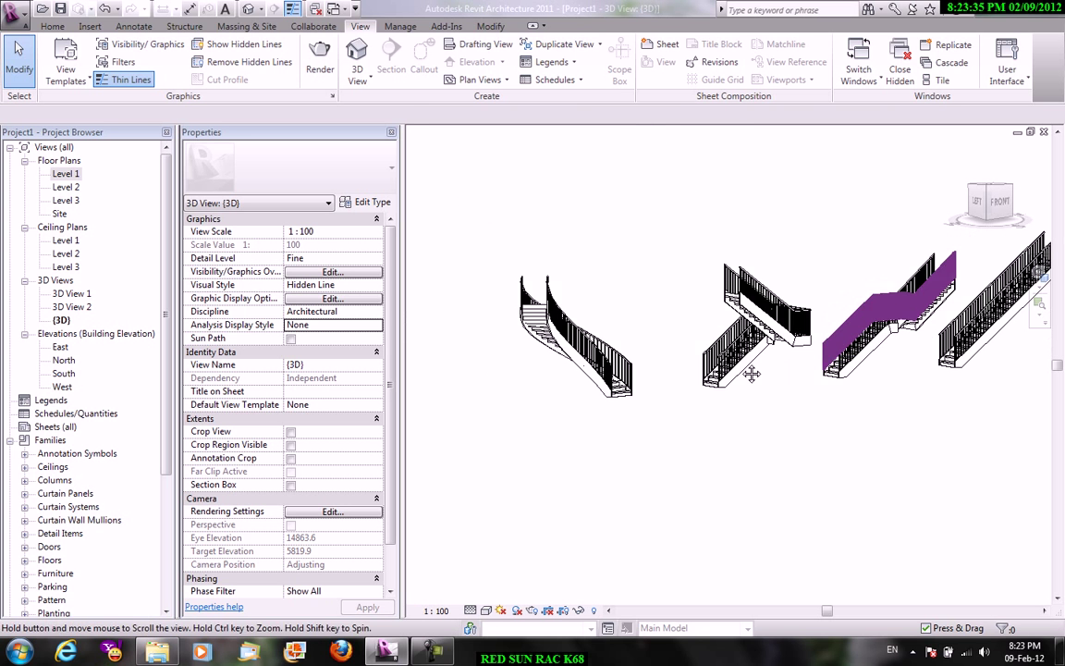
pyautogui.moveTo(750, 374); pyautogui.dragTo(666, 392, button='middle')
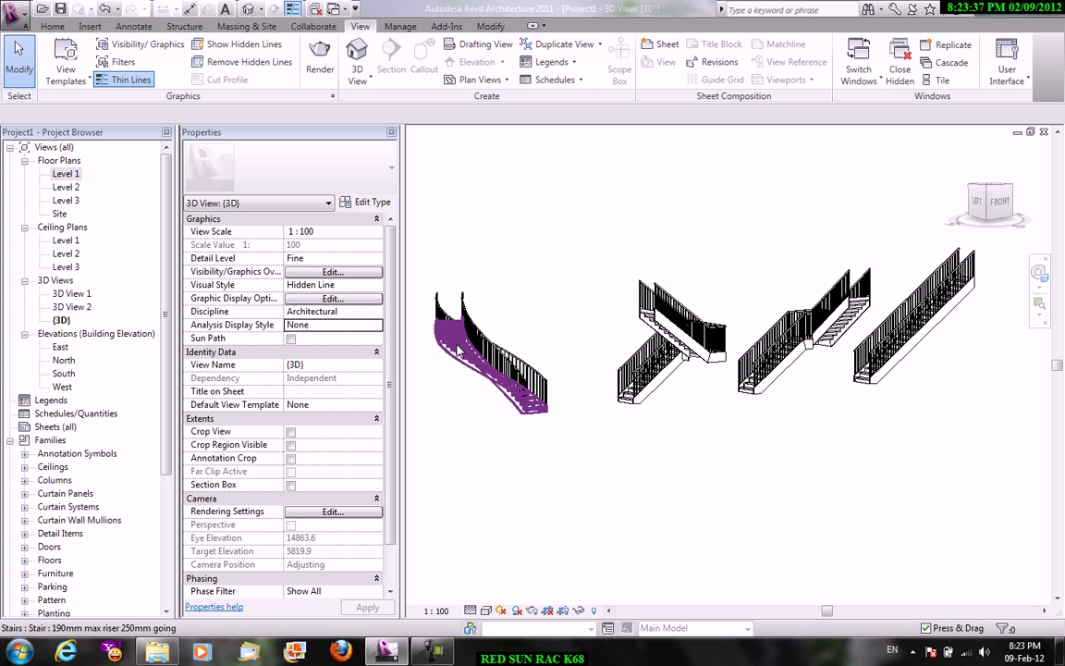
pyautogui.click(366, 204)
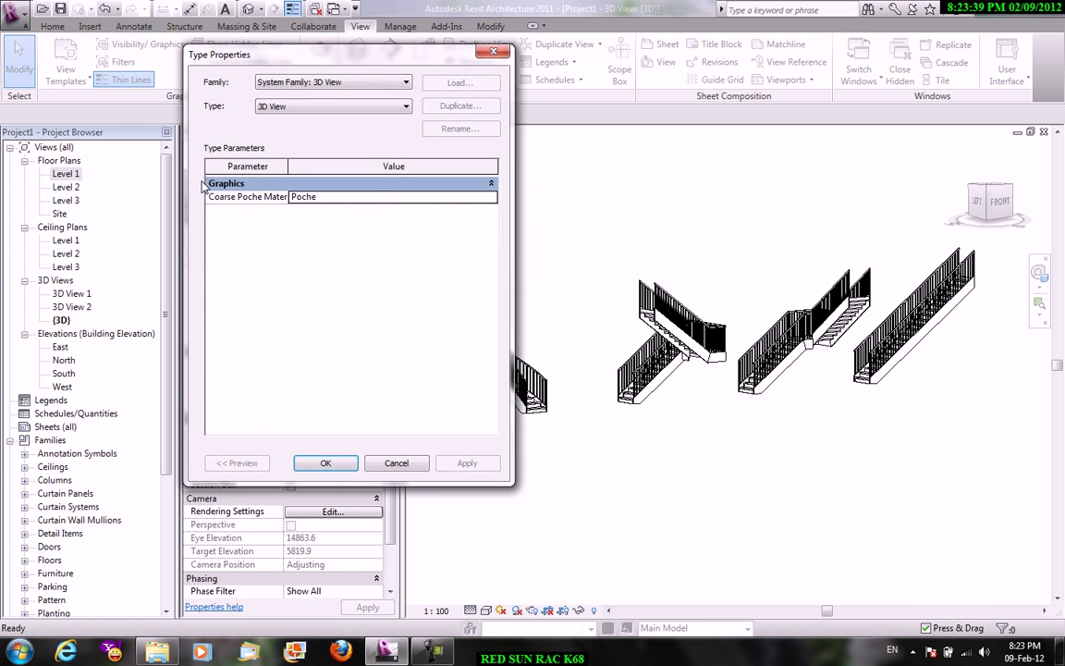
pyautogui.click(398, 464)
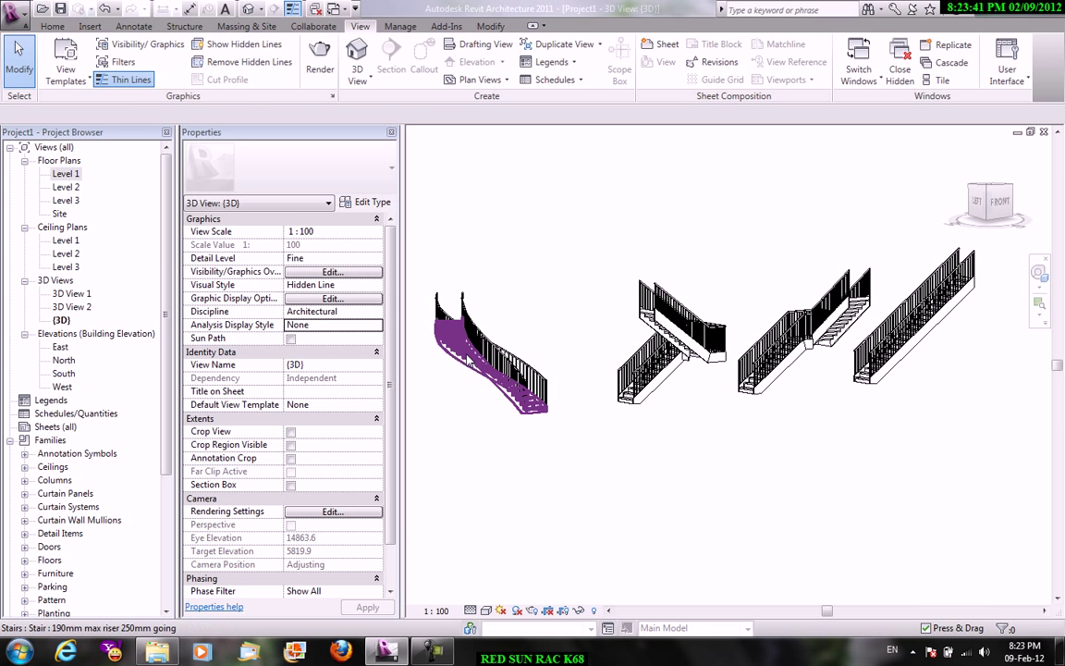